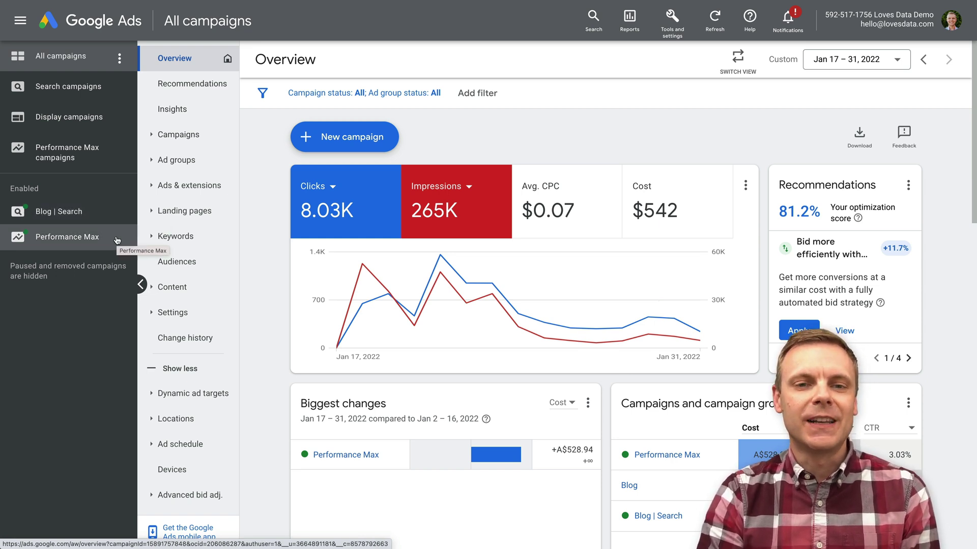
Step: Open the Performance Max campaign's overview and examine its conversion goals, bidding strategy, and conversions and cost chart
{"action": "left_click", "coordinate": [117, 240]}
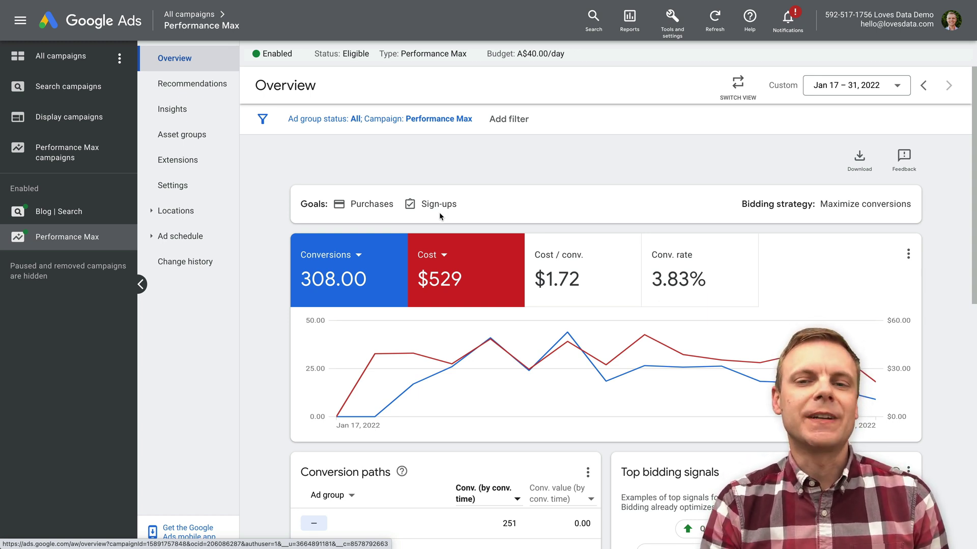
{"action": "mouse_move", "coordinate": [337, 417]}
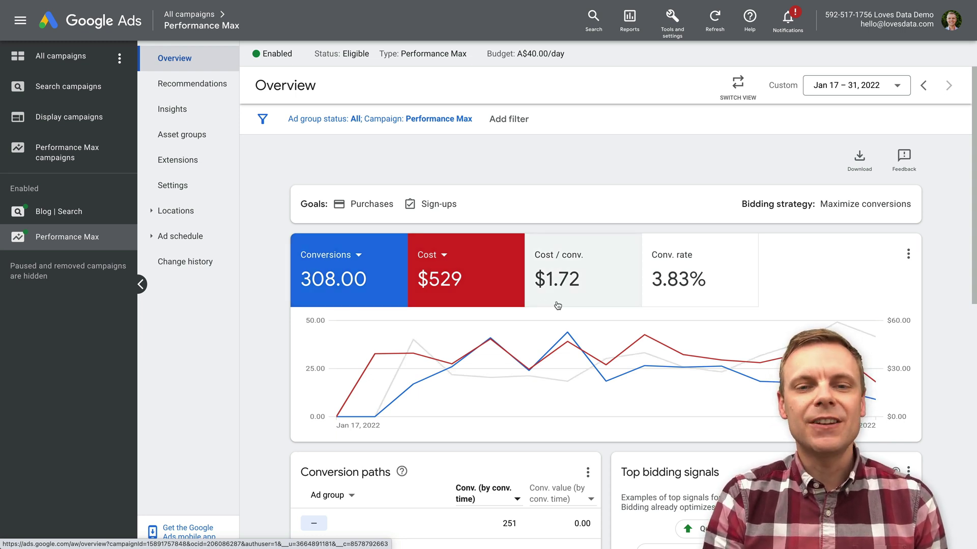
{"action": "mouse_move", "coordinate": [597, 351]}
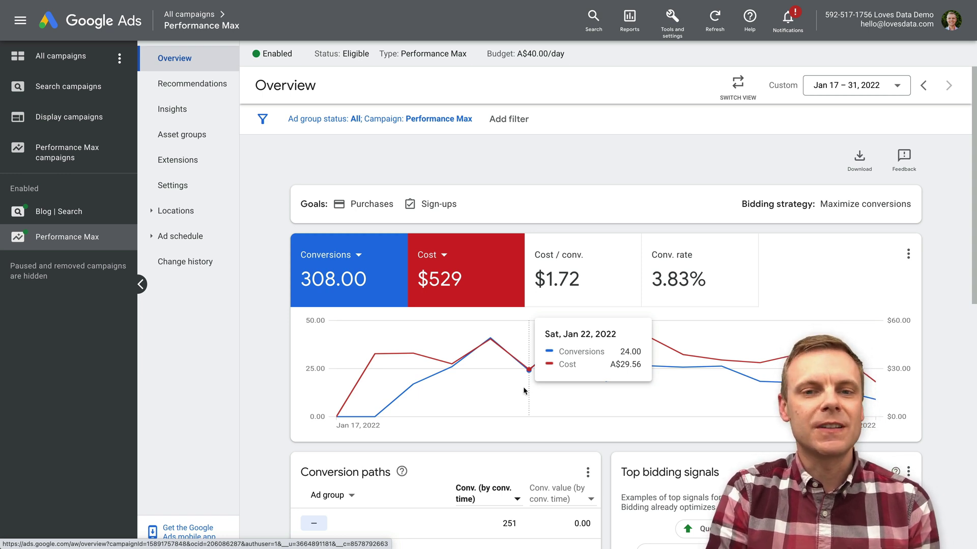
Step: Review the campaign overview's conversion paths, top bidding signals, asset group status and asset performance cards
{"action": "scroll", "coordinate": [524, 386], "scroll_direction": "down", "scroll_amount": 3}
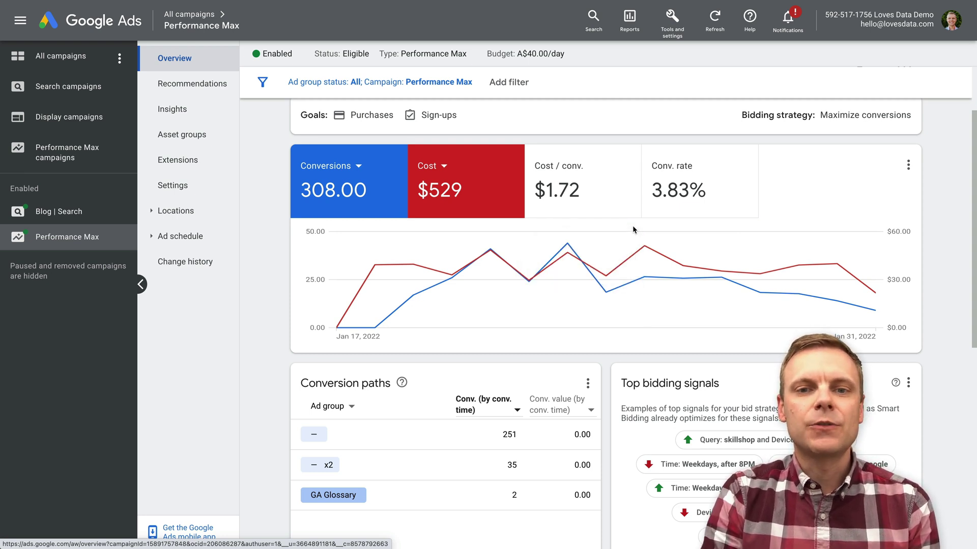
{"action": "scroll", "coordinate": [633, 227], "scroll_direction": "down", "scroll_amount": 5}
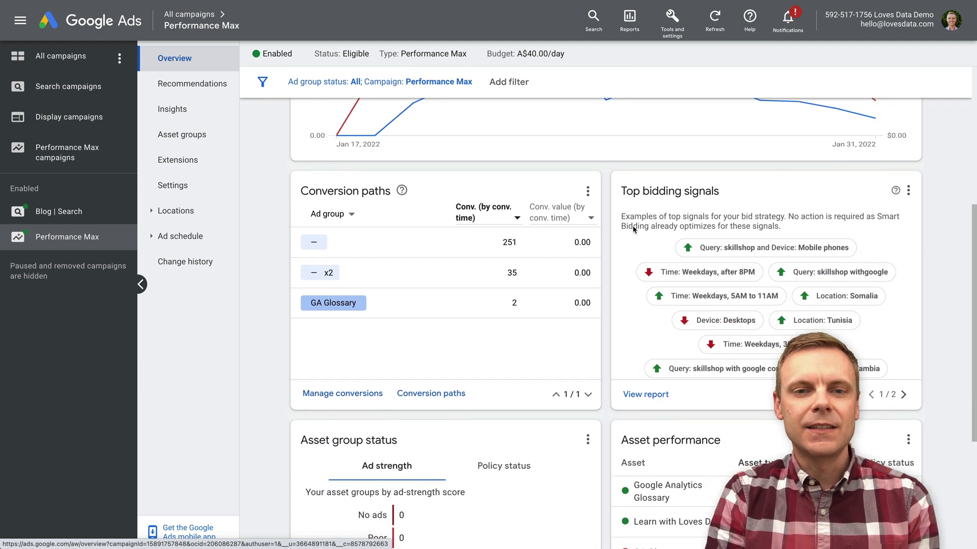
{"action": "scroll", "coordinate": [633, 228], "scroll_direction": "down", "scroll_amount": 2}
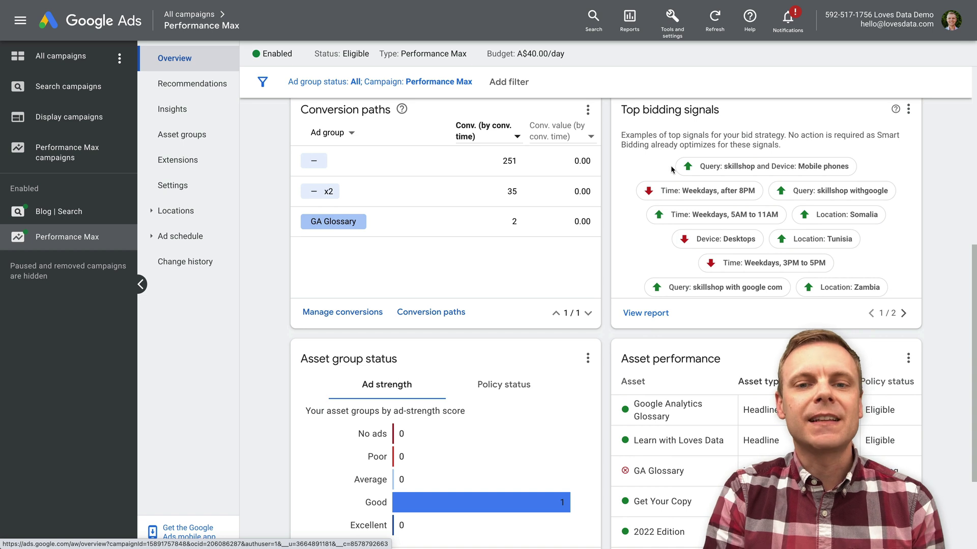
{"action": "mouse_move", "coordinate": [686, 172]}
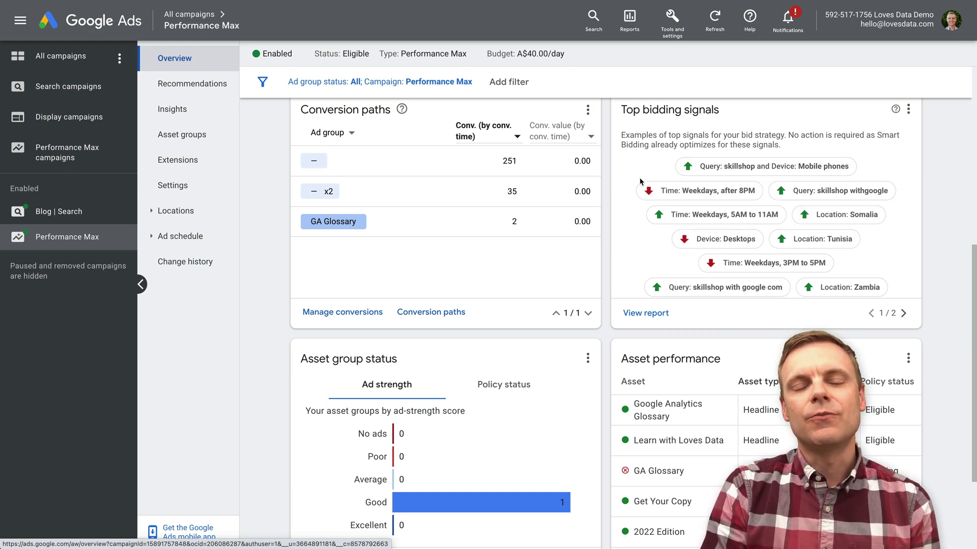
{"action": "mouse_move", "coordinate": [645, 199]}
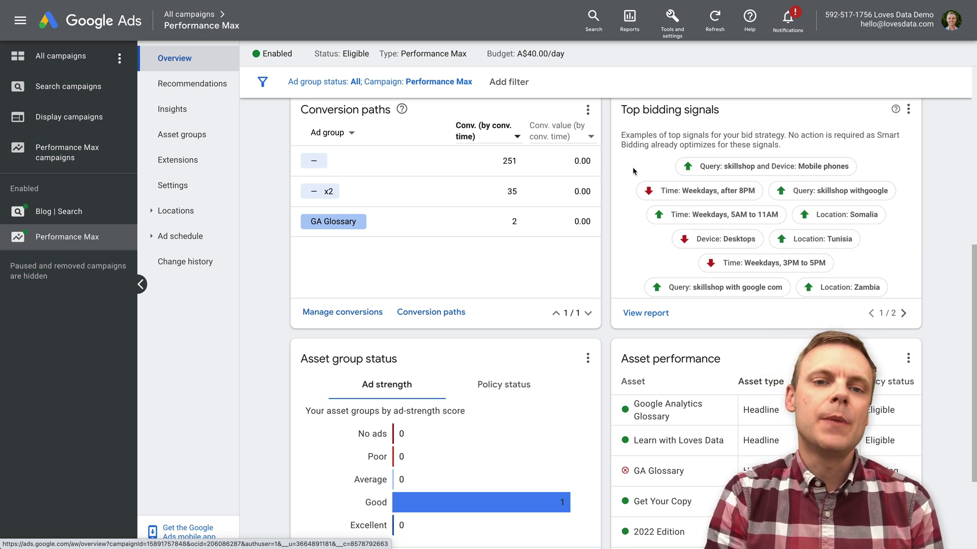
{"action": "mouse_move", "coordinate": [708, 198]}
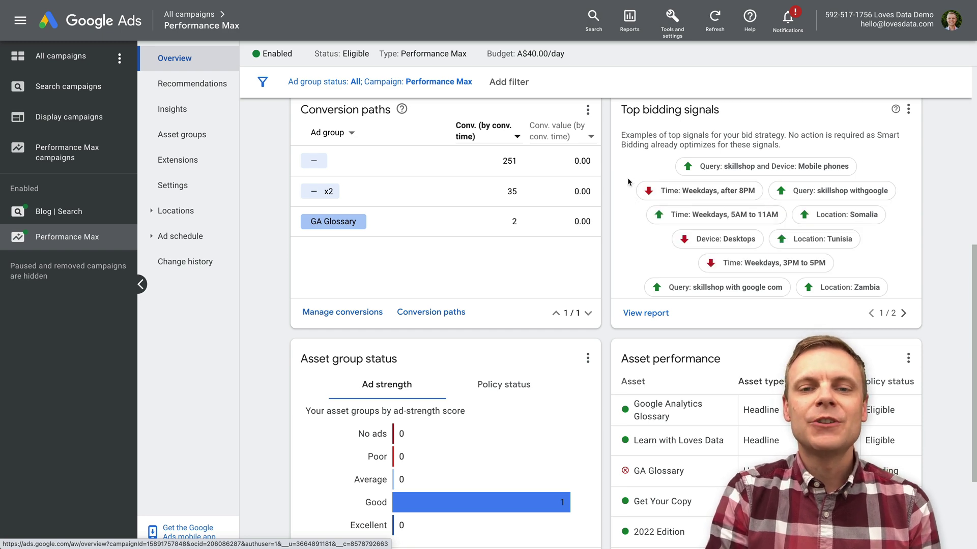
{"action": "scroll", "coordinate": [628, 182], "scroll_direction": "down", "scroll_amount": 3}
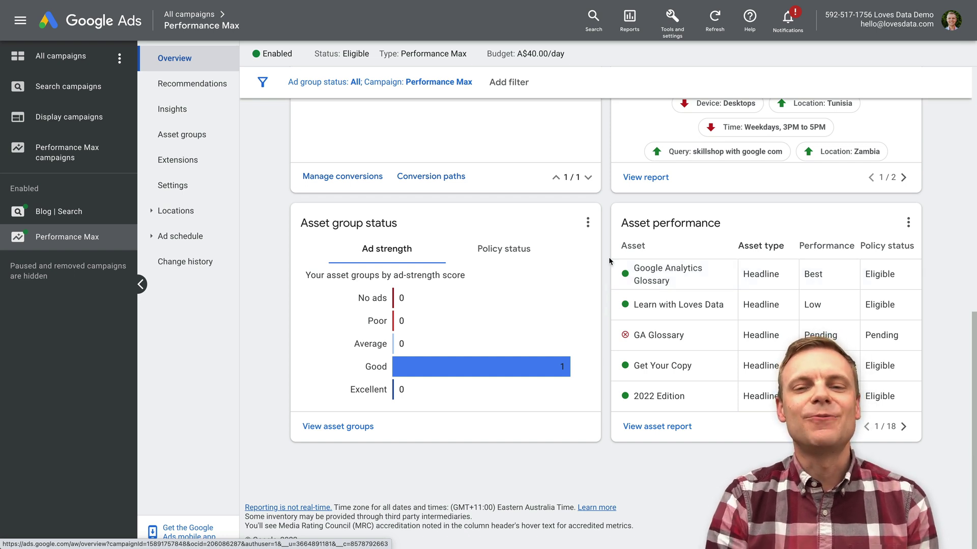
Step: Check the campaign's recommendations, and examine the top performing audience segments in its insights
{"action": "left_click", "coordinate": [207, 87]}
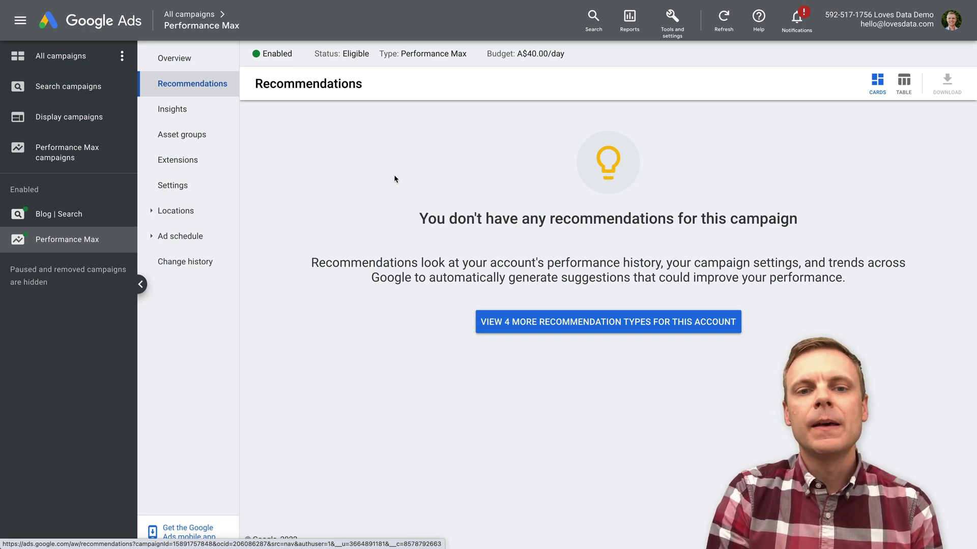
{"action": "left_click", "coordinate": [201, 114]}
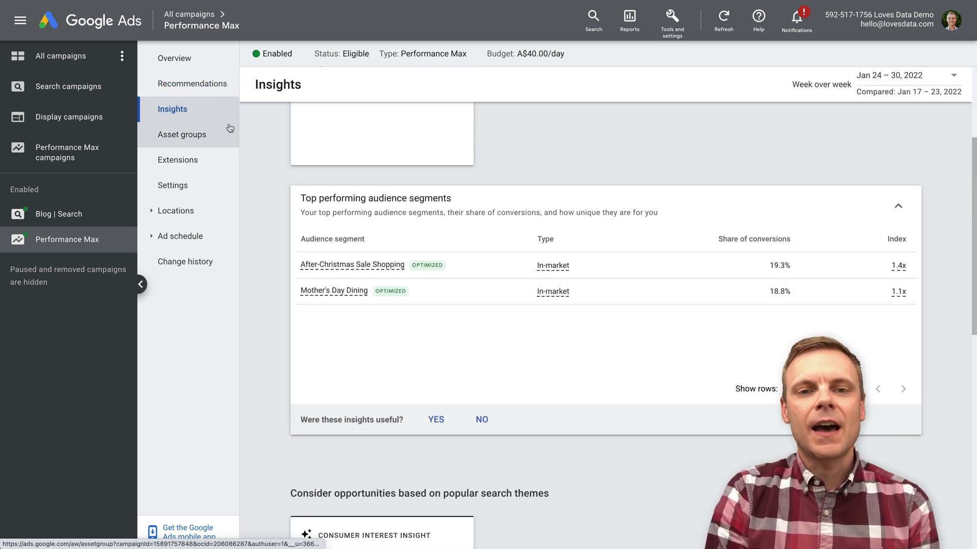
{"action": "scroll", "coordinate": [272, 147], "scroll_direction": "up", "scroll_amount": 3}
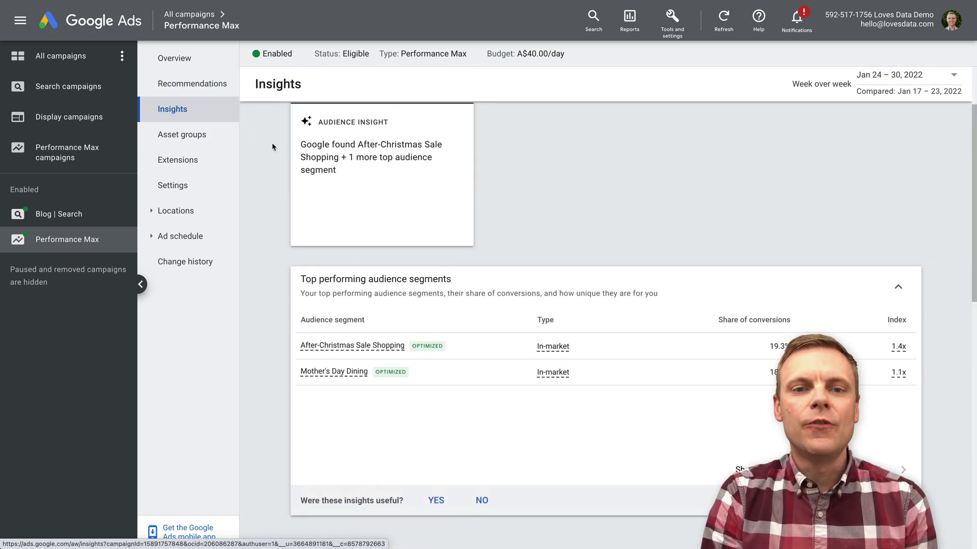
{"action": "scroll", "coordinate": [272, 147], "scroll_direction": "up", "scroll_amount": 1}
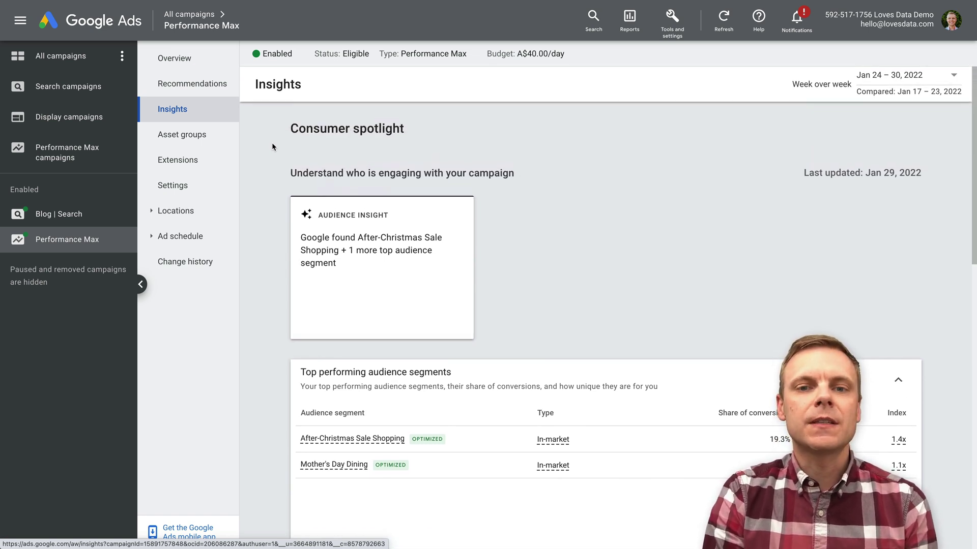
{"action": "scroll", "coordinate": [272, 147], "scroll_direction": "down", "scroll_amount": 5}
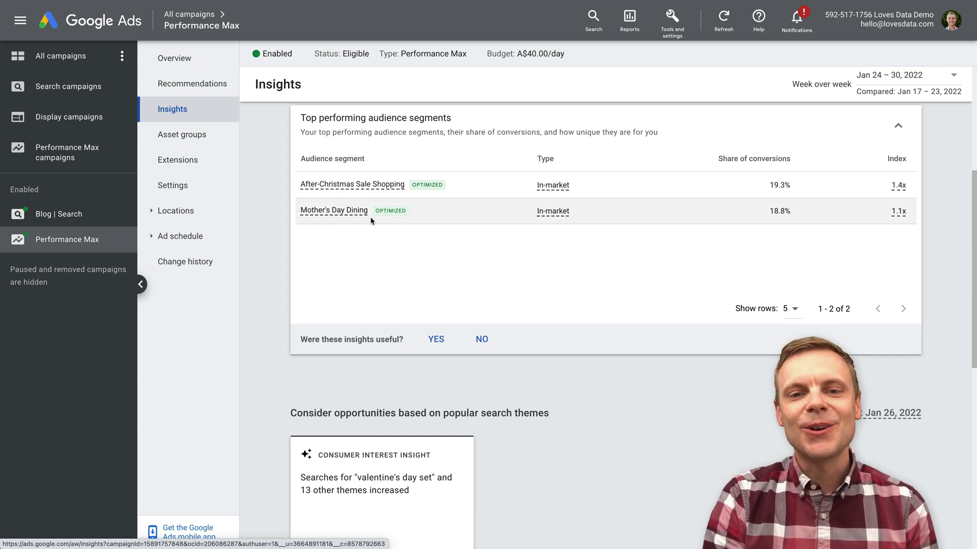
{"action": "mouse_move", "coordinate": [319, 213]}
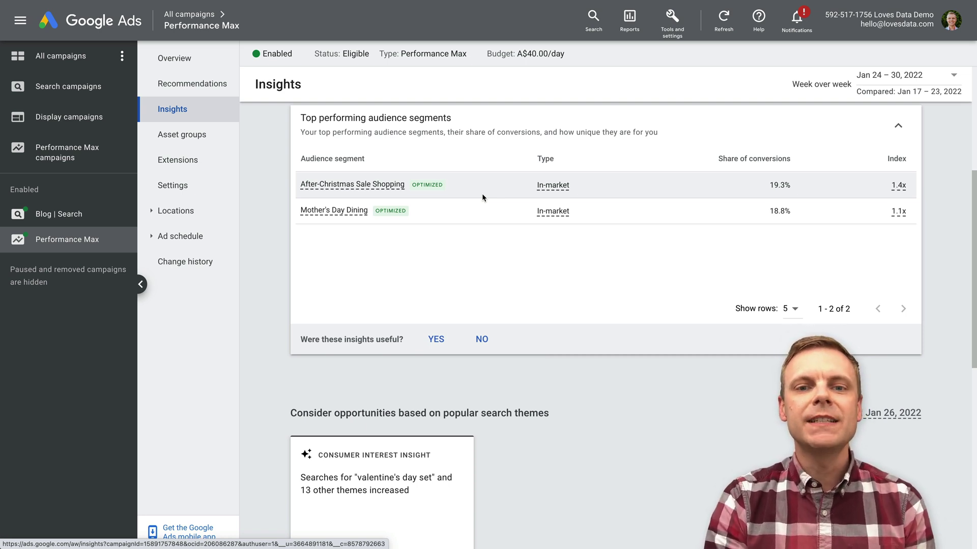
Step: Expand the skillshop theme in the campaign's top search themes and review its search categories, conversions and search volume
{"action": "scroll", "coordinate": [483, 213], "scroll_direction": "down", "scroll_amount": 10}
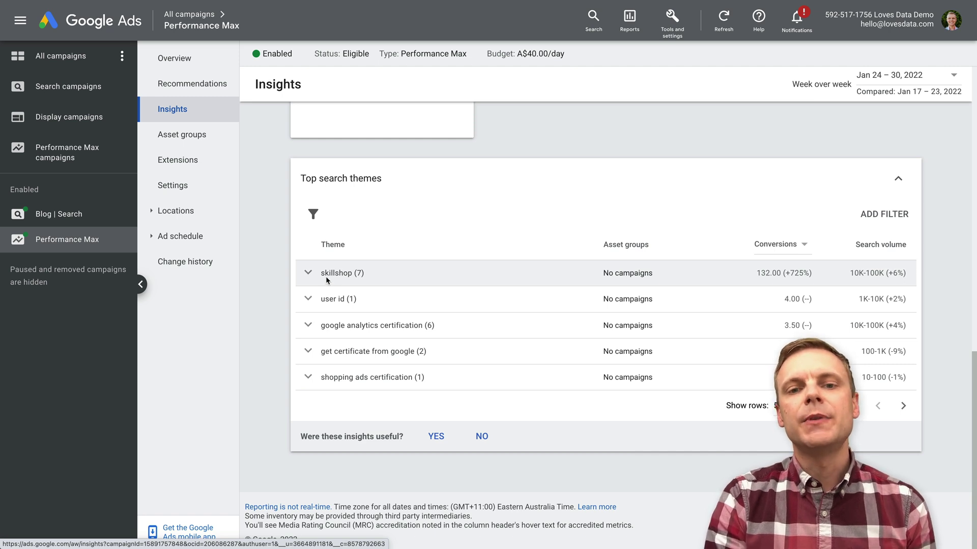
{"action": "left_click", "coordinate": [309, 275]}
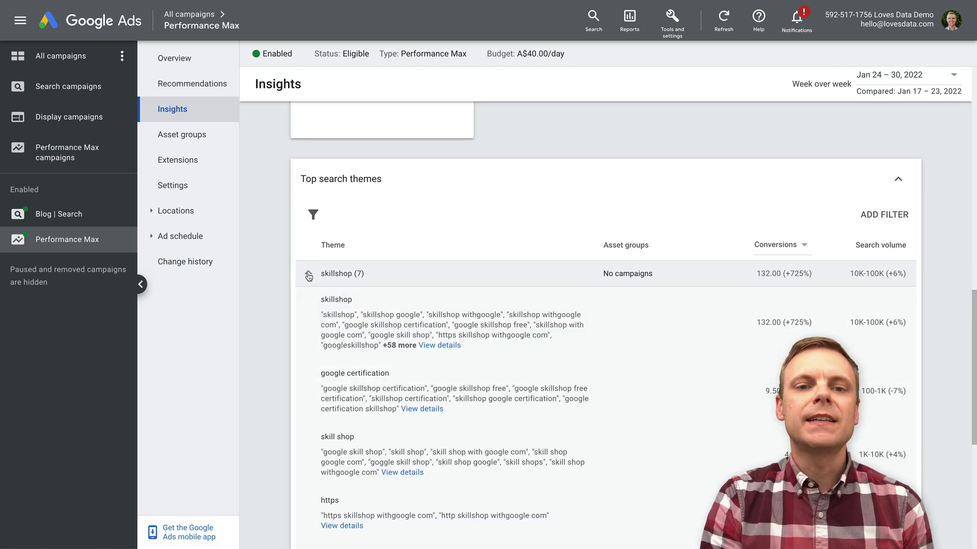
{"action": "scroll", "coordinate": [309, 281], "scroll_direction": "down", "scroll_amount": 2}
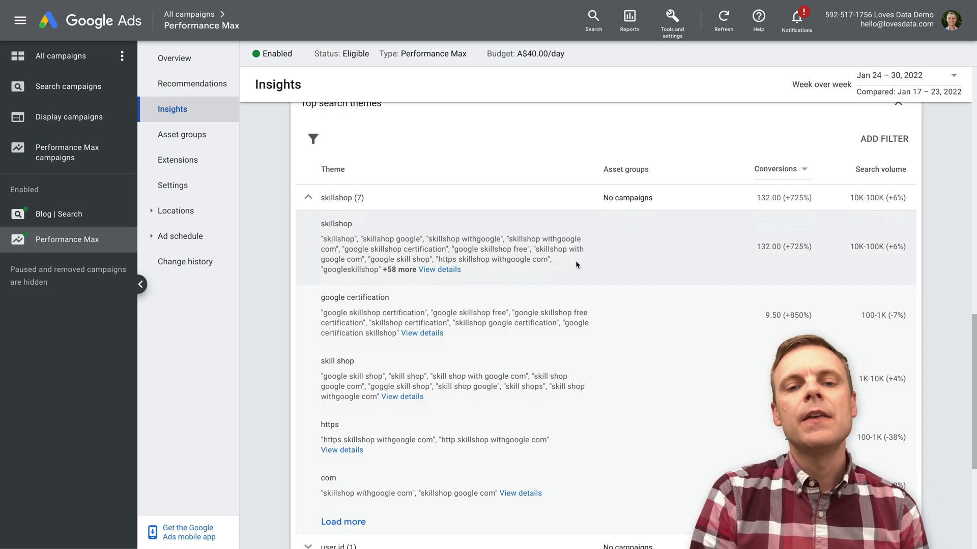
{"action": "scroll", "coordinate": [576, 263], "scroll_direction": "down", "scroll_amount": 2}
{"action": "scroll", "coordinate": [576, 263], "scroll_direction": "down", "scroll_amount": 3}
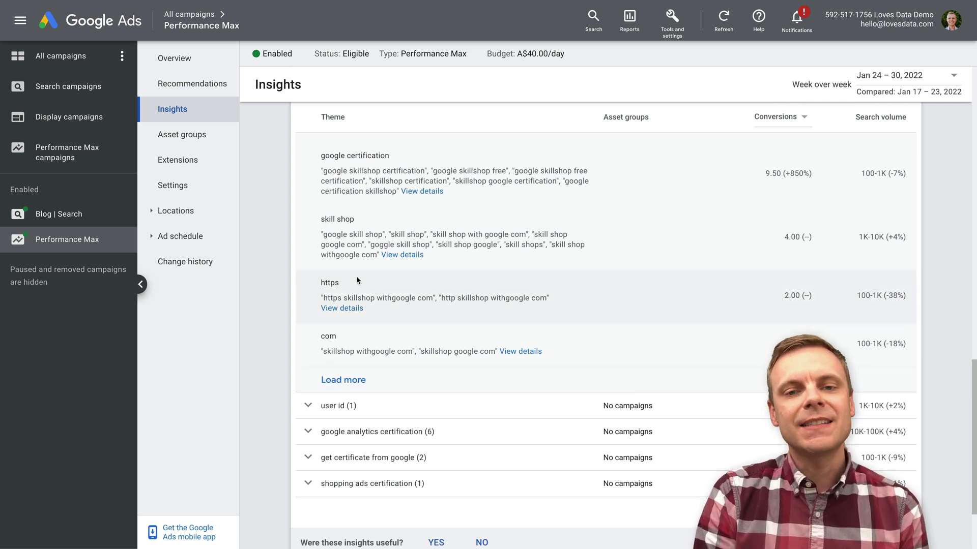
Step: View the asset details of the GA Glossary asset group and compare the performance ratings of its headlines, images, descriptions and logos
{"action": "left_click", "coordinate": [217, 142]}
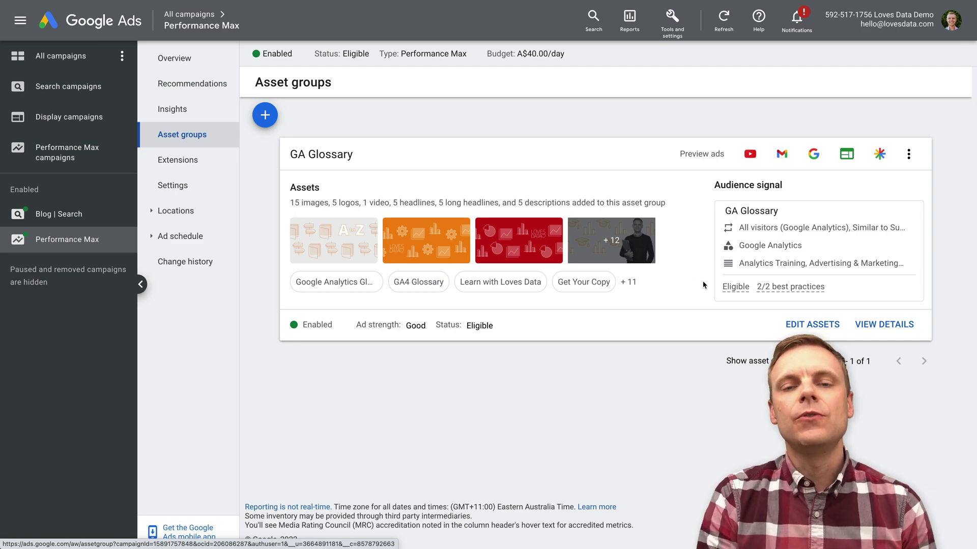
{"action": "left_click", "coordinate": [889, 332]}
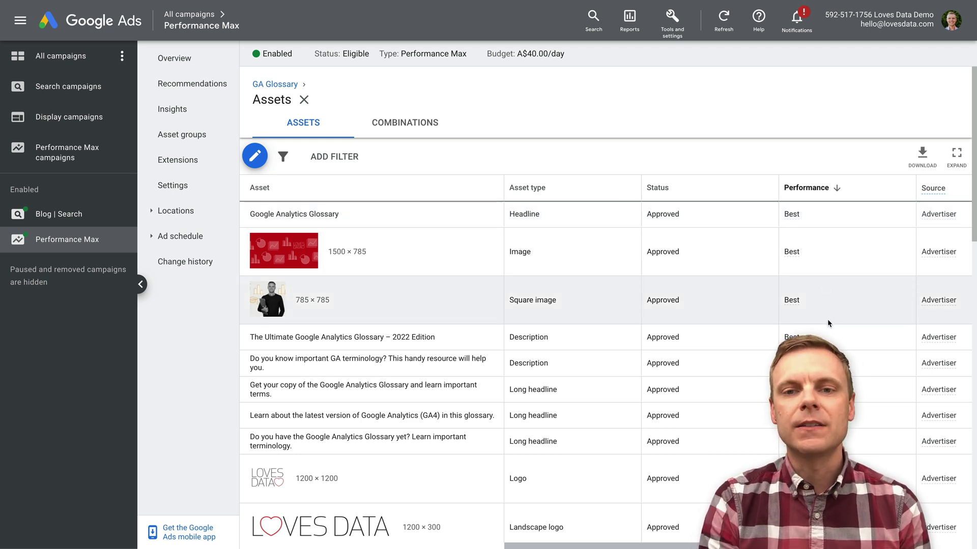
{"action": "scroll", "coordinate": [827, 321], "scroll_direction": "down", "scroll_amount": 1}
{"action": "scroll", "coordinate": [828, 320], "scroll_direction": "down", "scroll_amount": 2}
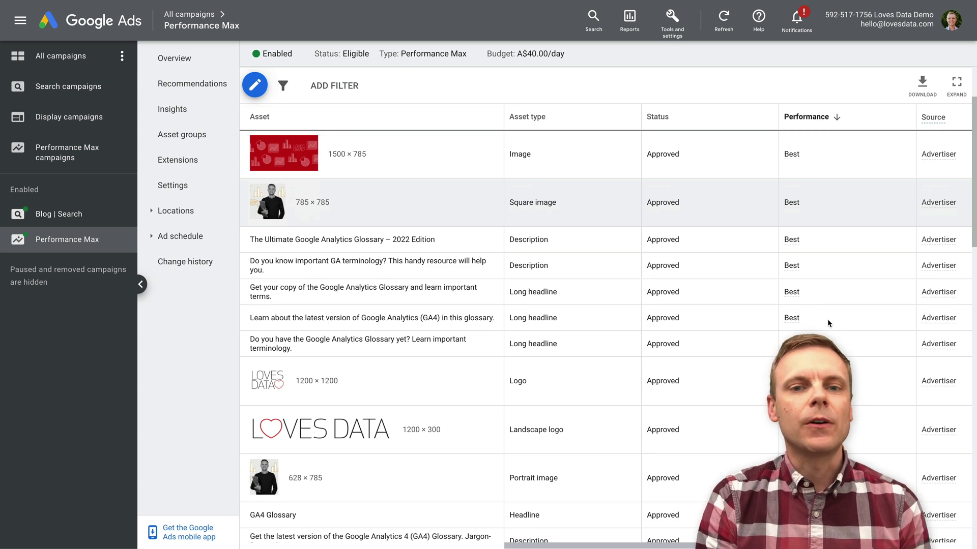
{"action": "scroll", "coordinate": [827, 319], "scroll_direction": "up", "scroll_amount": 2}
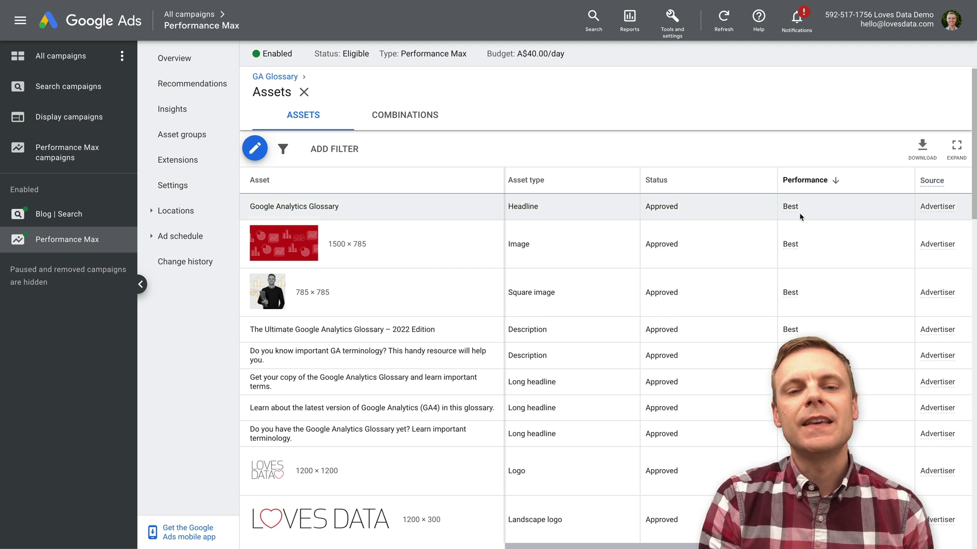
{"action": "scroll", "coordinate": [800, 220], "scroll_direction": "down", "scroll_amount": 3}
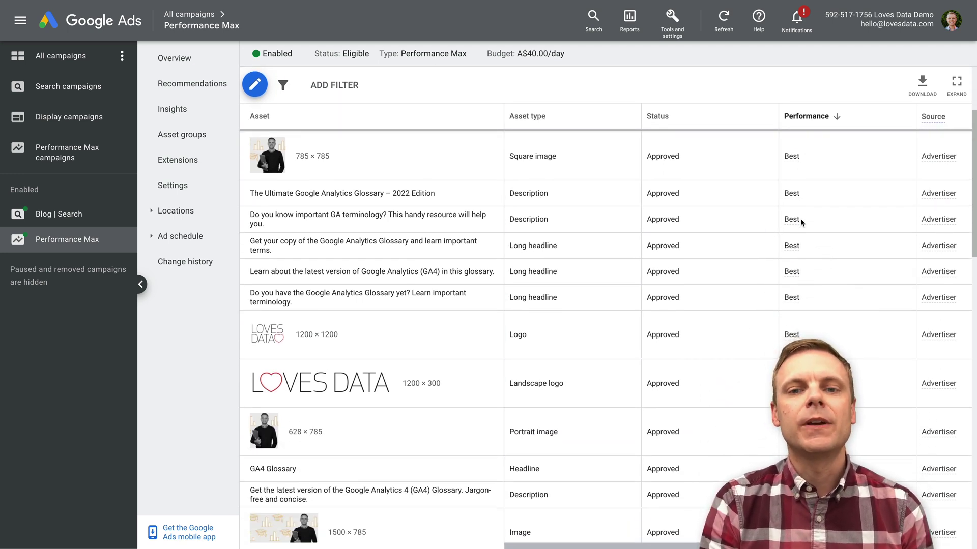
{"action": "scroll", "coordinate": [800, 221], "scroll_direction": "down", "scroll_amount": 2}
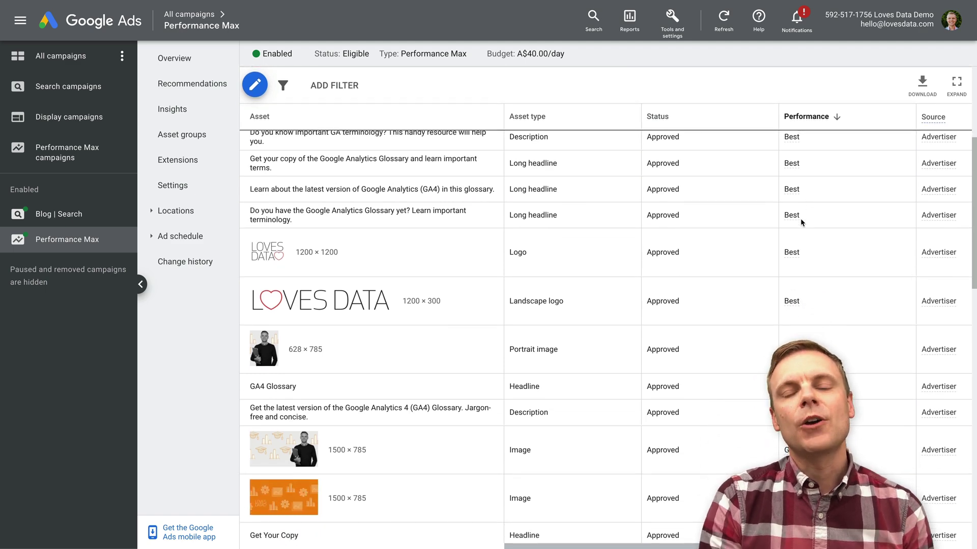
{"action": "scroll", "coordinate": [806, 250], "scroll_direction": "down", "scroll_amount": 10}
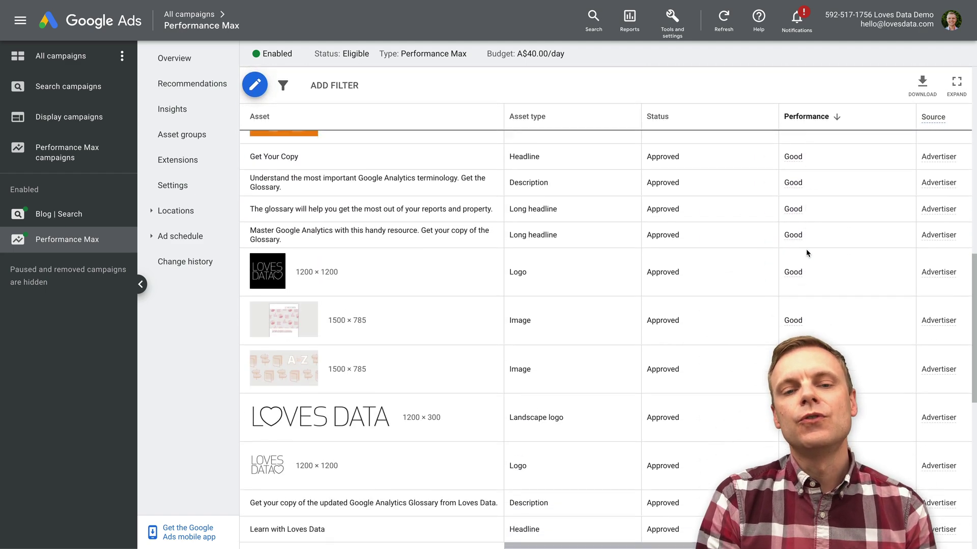
{"action": "scroll", "coordinate": [806, 253], "scroll_direction": "down", "scroll_amount": 2}
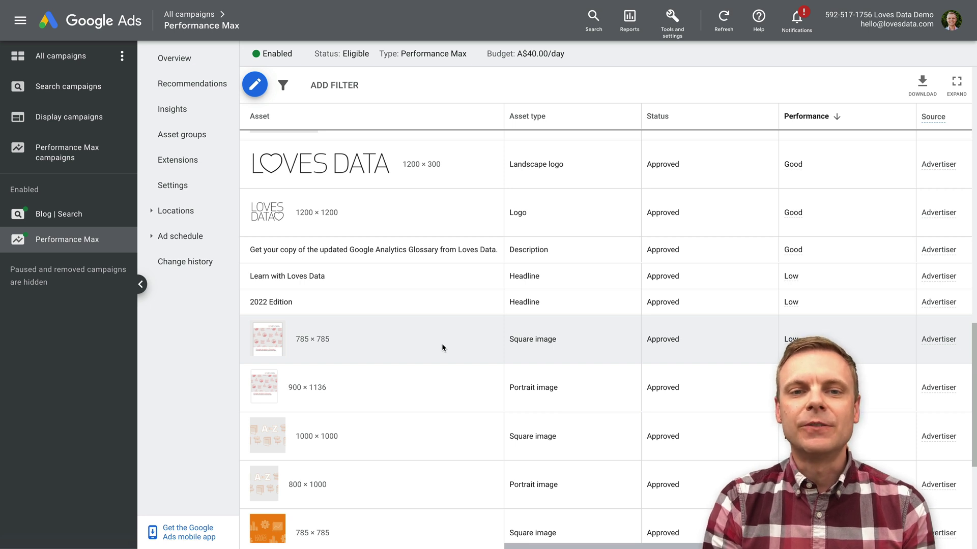
Step: Open the GA Glossary asset group's assets for editing and review its final URL, images, logos, videos and the ad strength suggestion
{"action": "left_click", "coordinate": [257, 89]}
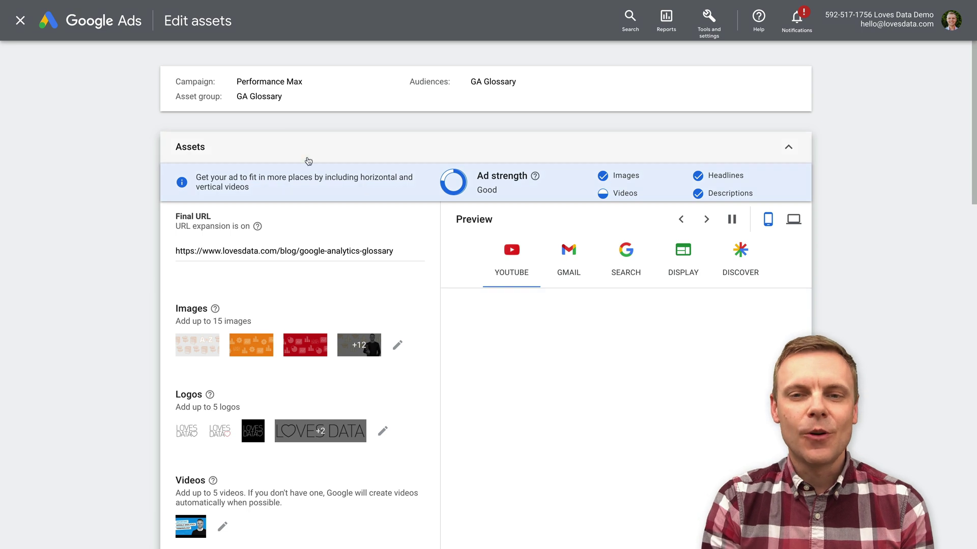
{"action": "scroll", "coordinate": [410, 251], "scroll_direction": "down", "scroll_amount": 2}
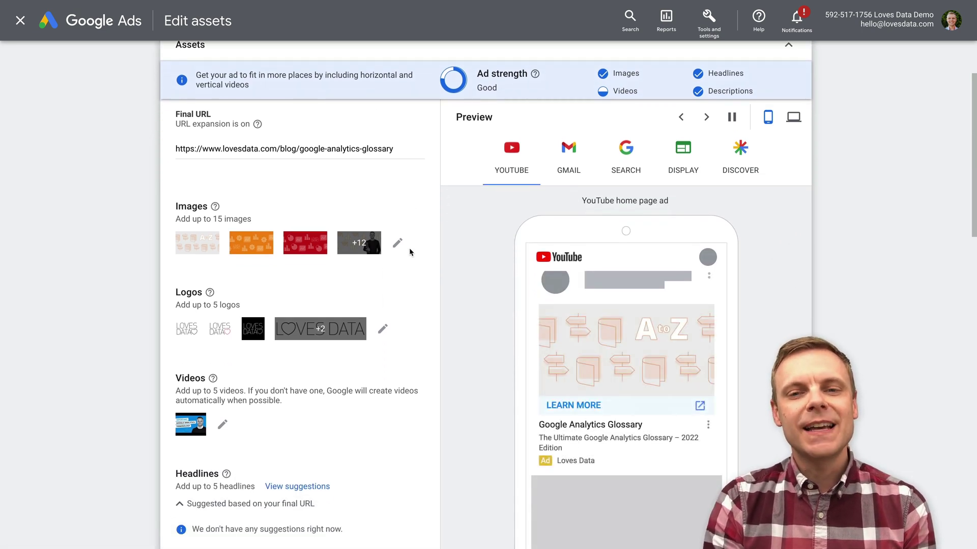
{"action": "scroll", "coordinate": [409, 251], "scroll_direction": "down", "scroll_amount": 1}
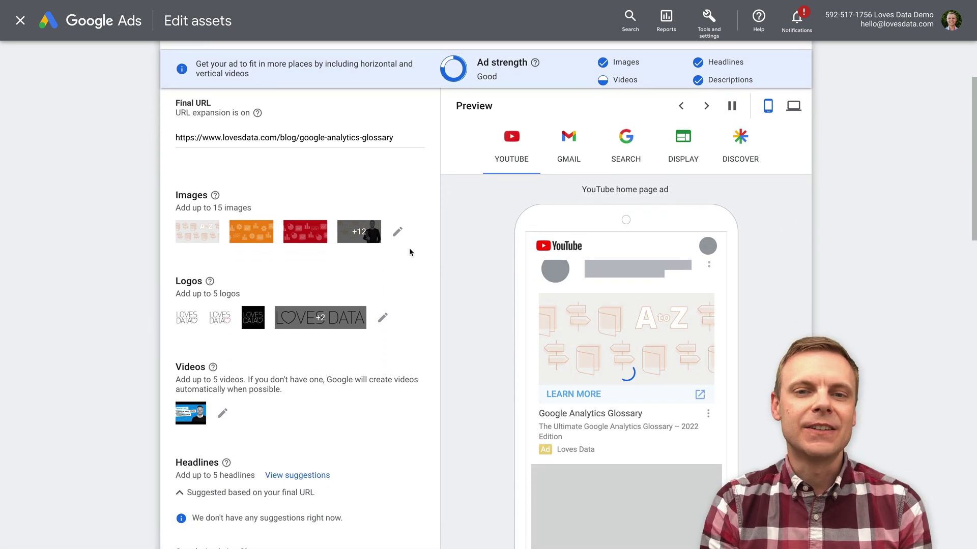
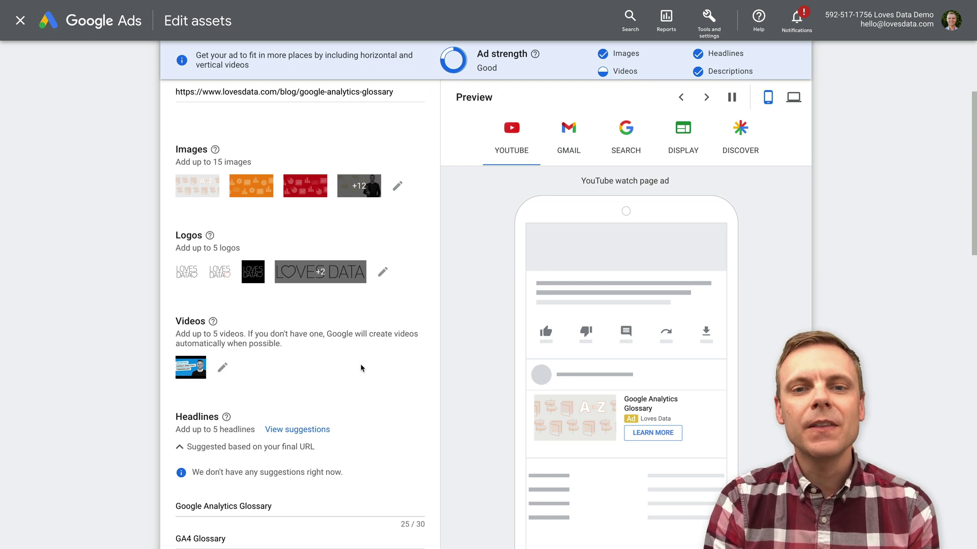
{"action": "scroll", "coordinate": [361, 365], "scroll_direction": "down", "scroll_amount": 1}
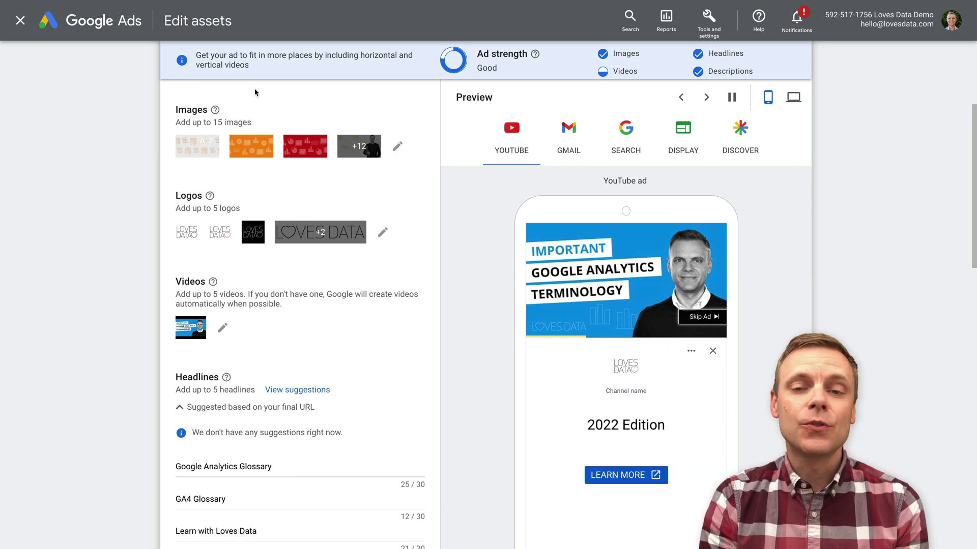
{"action": "left_click_drag", "start_coordinate": [195, 51], "coordinate": [251, 69]}
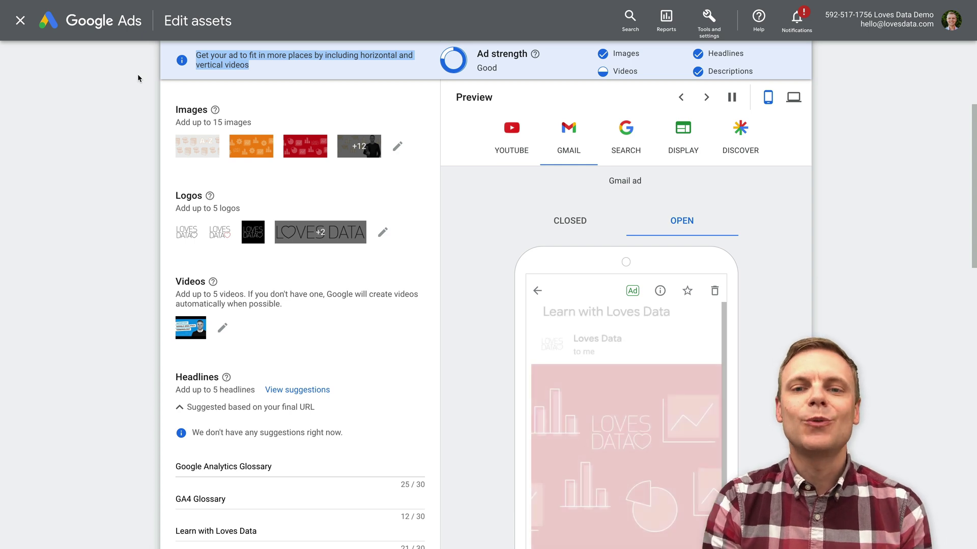
Step: Look over the asset group's headlines, long headlines and descriptions, and leave the asset editor without changing anything
{"action": "scroll", "coordinate": [138, 81], "scroll_direction": "down", "scroll_amount": 2}
{"action": "scroll", "coordinate": [139, 81], "scroll_direction": "down", "scroll_amount": 1}
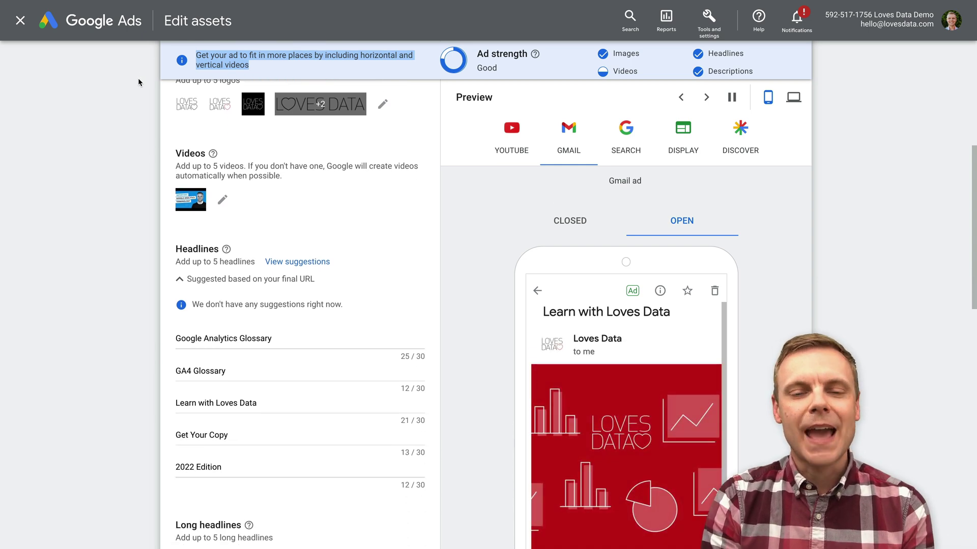
{"action": "scroll", "coordinate": [136, 82], "scroll_direction": "down", "scroll_amount": 5}
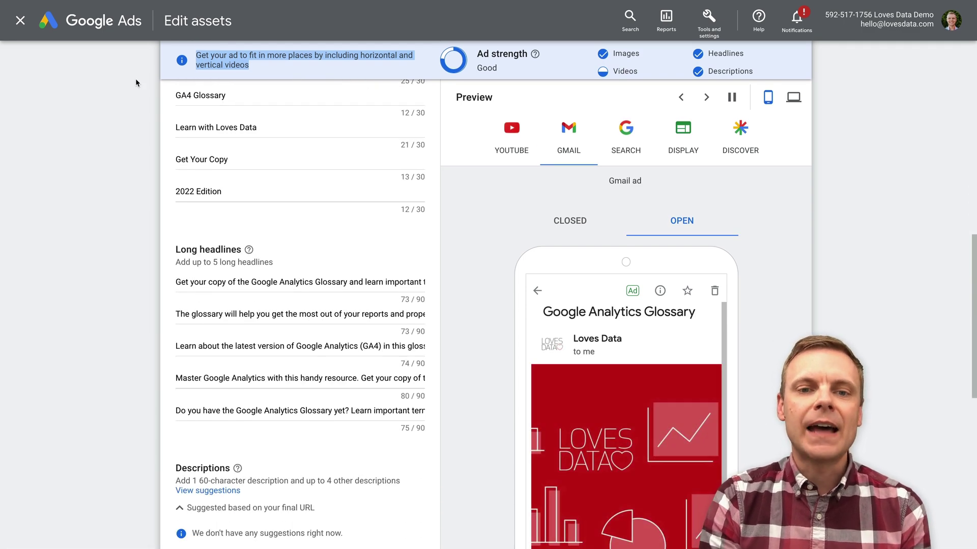
{"action": "scroll", "coordinate": [135, 79], "scroll_direction": "up", "scroll_amount": 8}
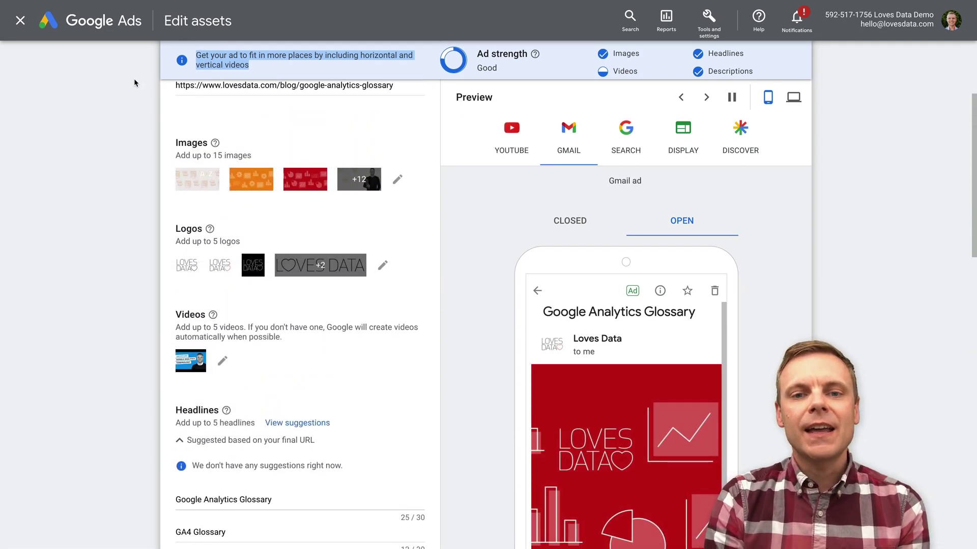
{"action": "left_click", "coordinate": [21, 23]}
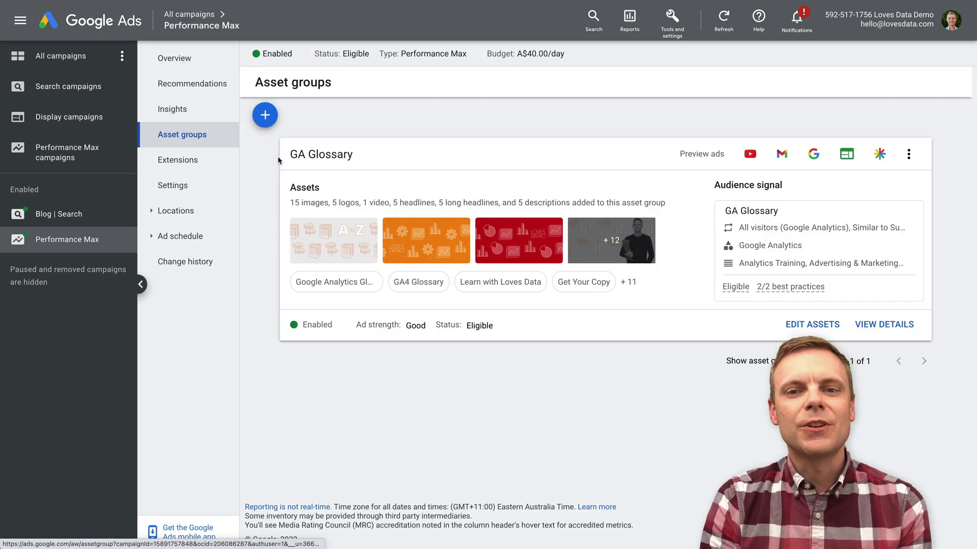
Step: Review the campaign's sitelink, callout, structured snippet and location extensions
{"action": "left_click", "coordinate": [205, 165]}
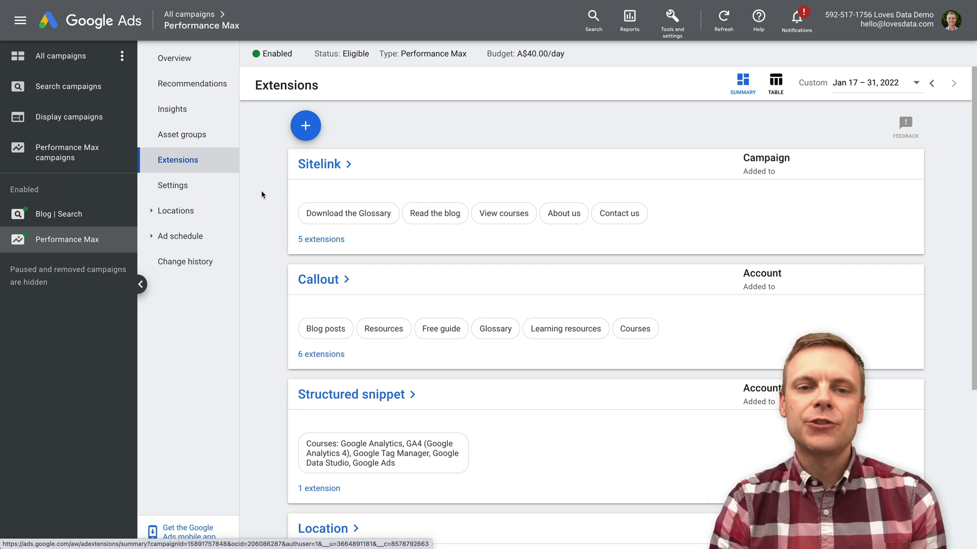
{"action": "scroll", "coordinate": [262, 192], "scroll_direction": "down", "scroll_amount": 3}
{"action": "scroll", "coordinate": [261, 194], "scroll_direction": "up", "scroll_amount": 3}
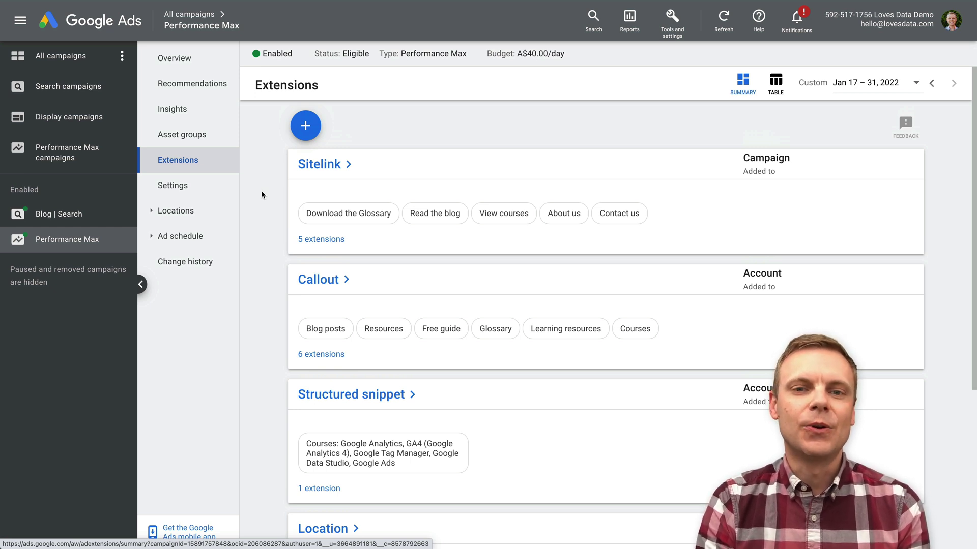
Step: Review the campaign's goals, budget and bidding settings, and expand its location targeting options
{"action": "left_click", "coordinate": [221, 193]}
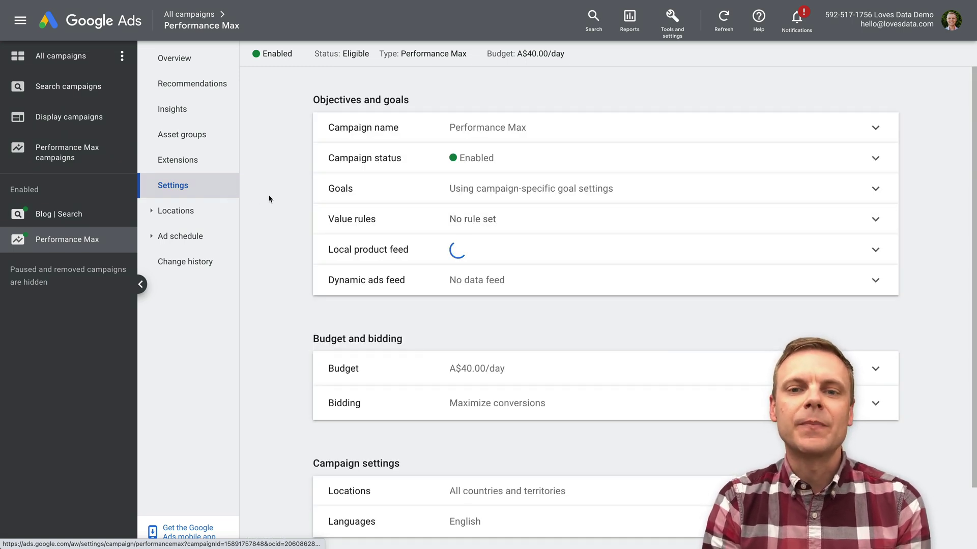
{"action": "scroll", "coordinate": [267, 194], "scroll_direction": "down", "scroll_amount": 2}
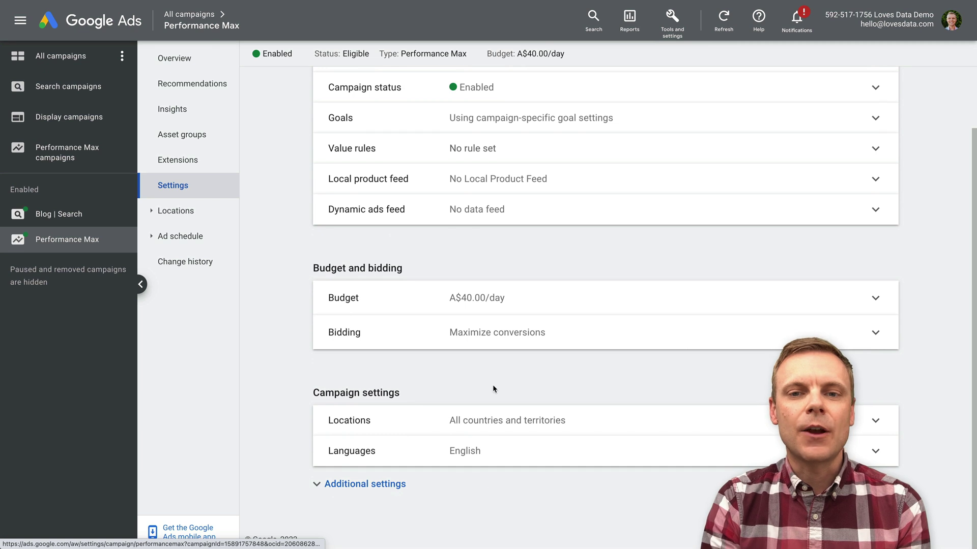
{"action": "left_click", "coordinate": [591, 418]}
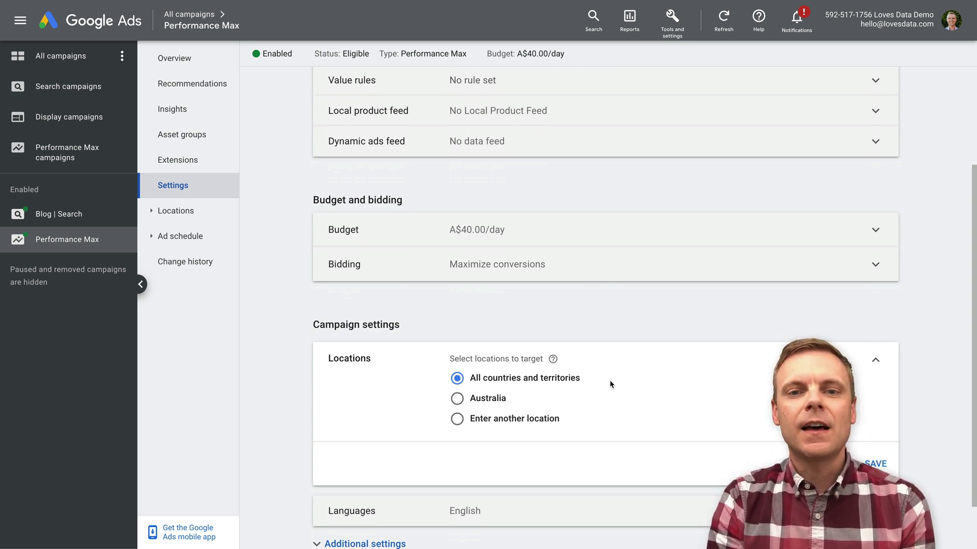
Step: Open the campaign's locations report and switch it from targeted to matched locations to compare performance by country
{"action": "left_click", "coordinate": [212, 214]}
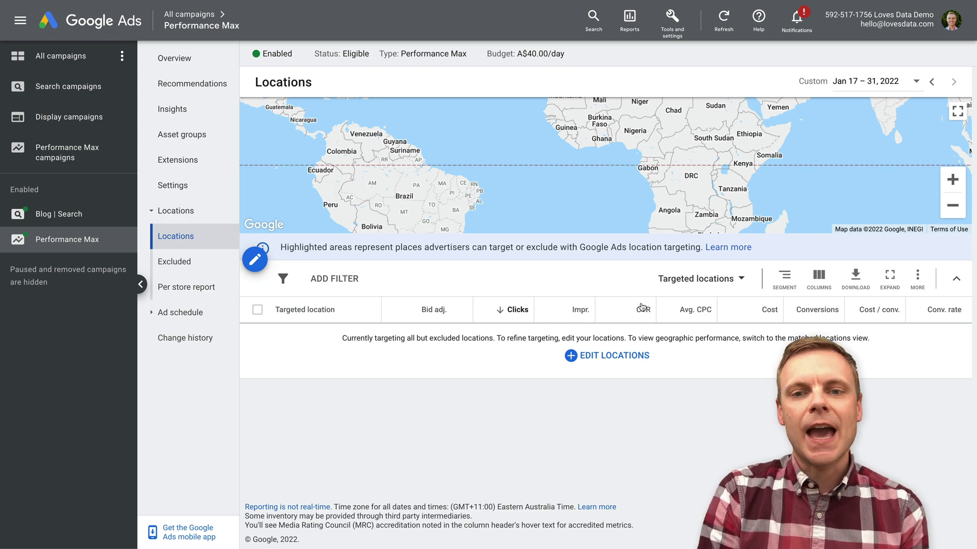
{"action": "left_click", "coordinate": [692, 281]}
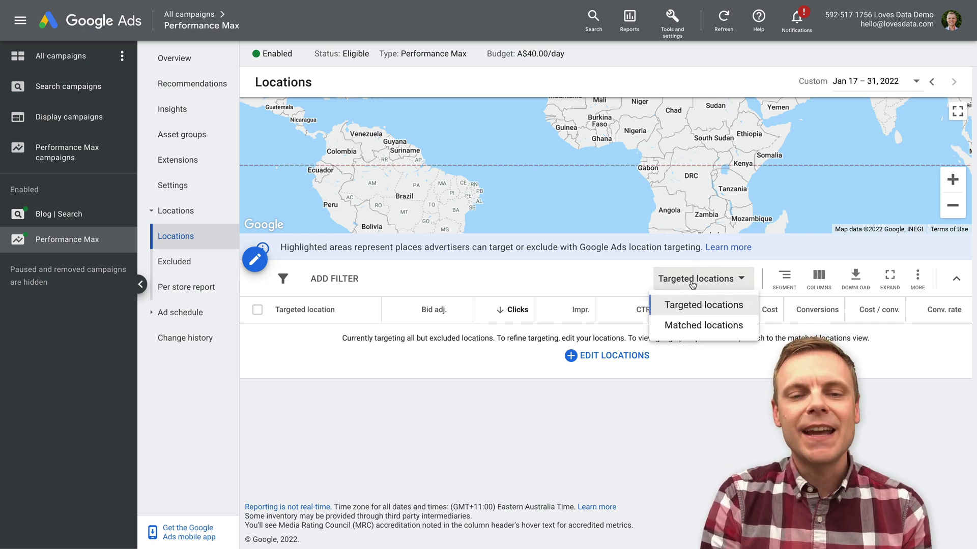
{"action": "left_click", "coordinate": [704, 325]}
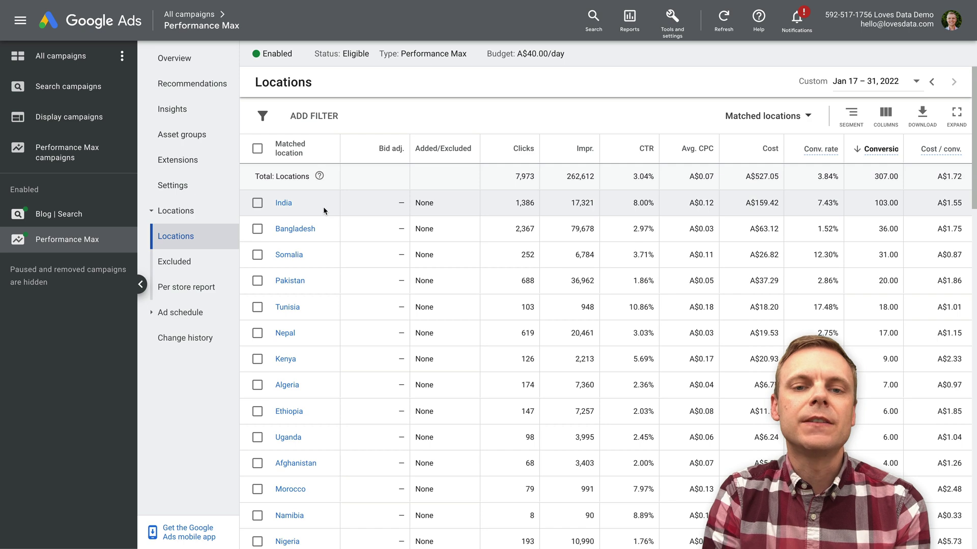
Step: Return to the campaign overview and inspect the conversions and cost at the start of the chart, Jan 17, 2022
{"action": "left_click", "coordinate": [175, 58]}
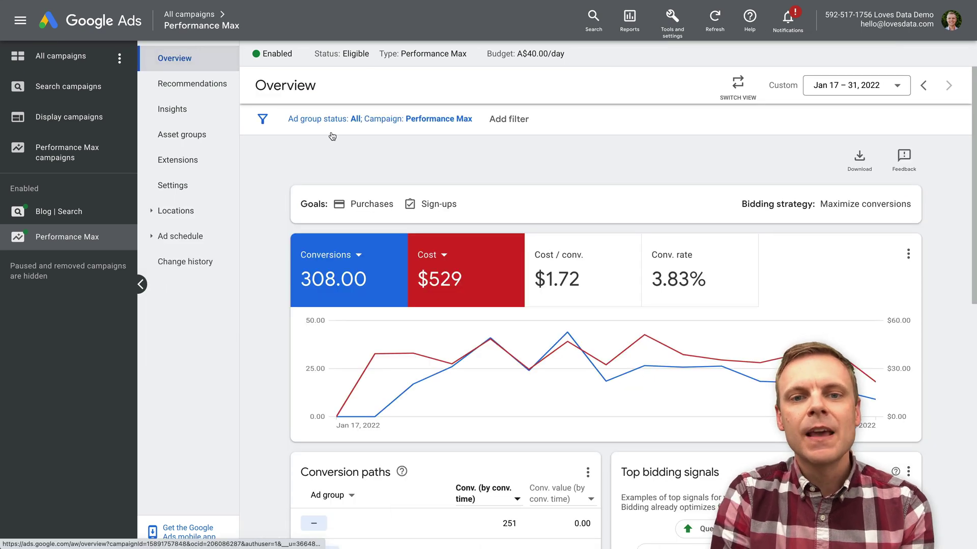
{"action": "mouse_move", "coordinate": [343, 421]}
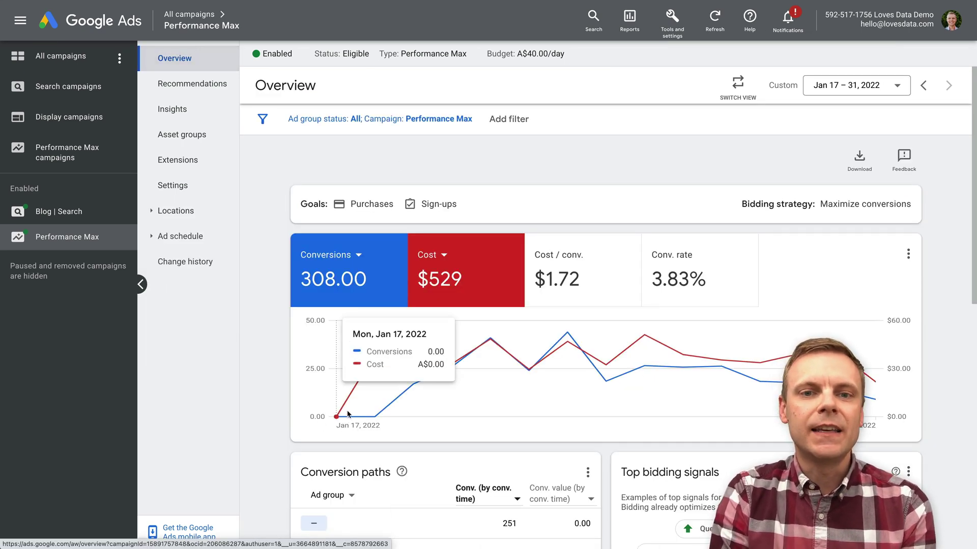
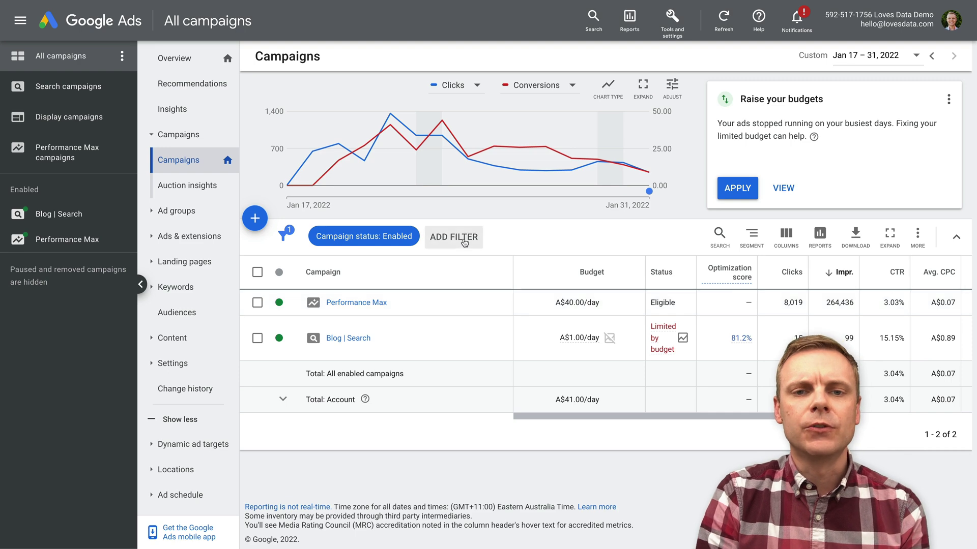
Step: Filter the all-campaigns table to campaign names containing "performance max" and review the clicks, cost and conversion columns
{"action": "left_click", "coordinate": [463, 239]}
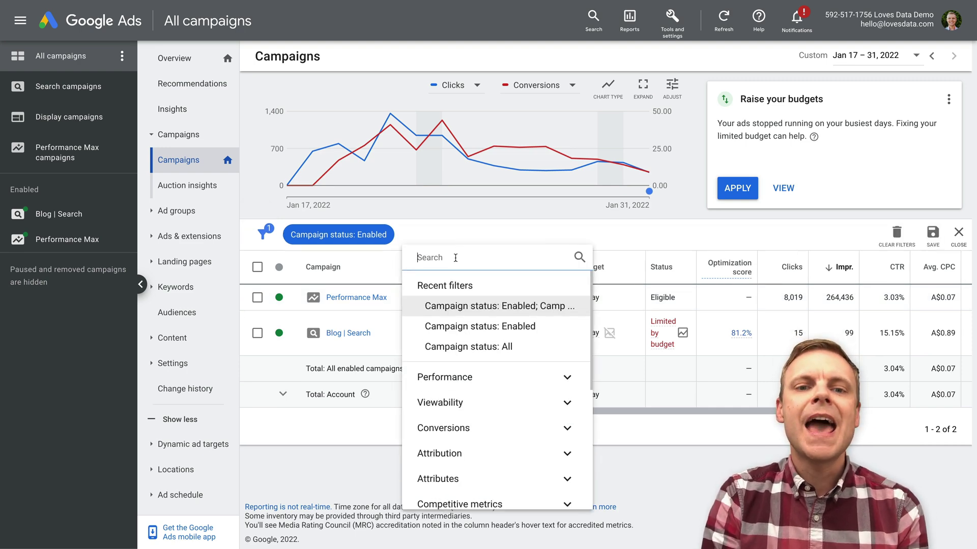
{"action": "type", "text": "campaign name"}
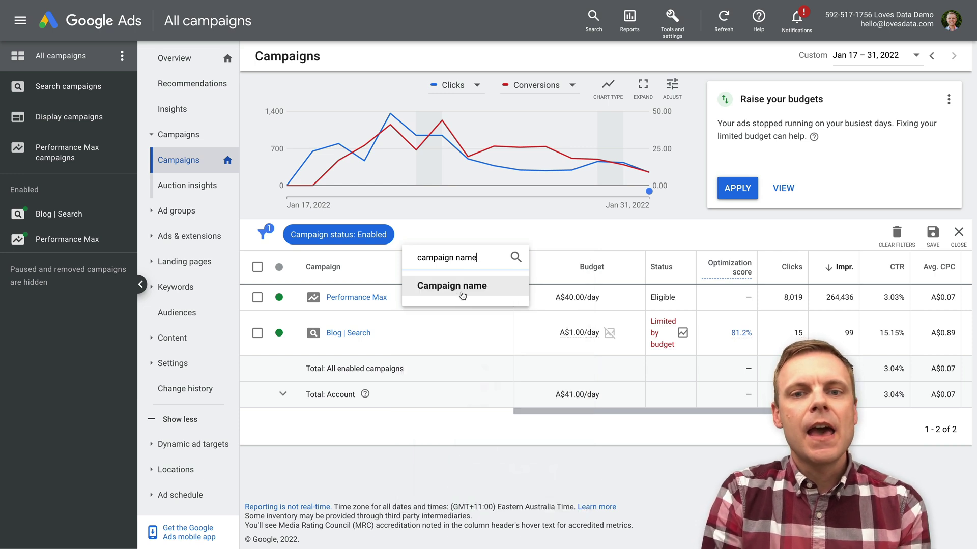
{"action": "left_click", "coordinate": [461, 291]}
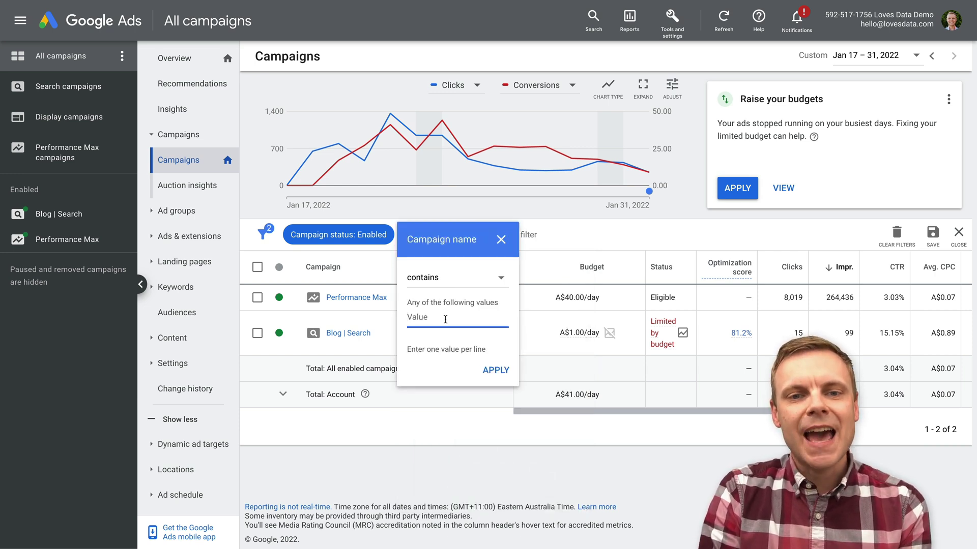
{"action": "type", "text": "performance max"}
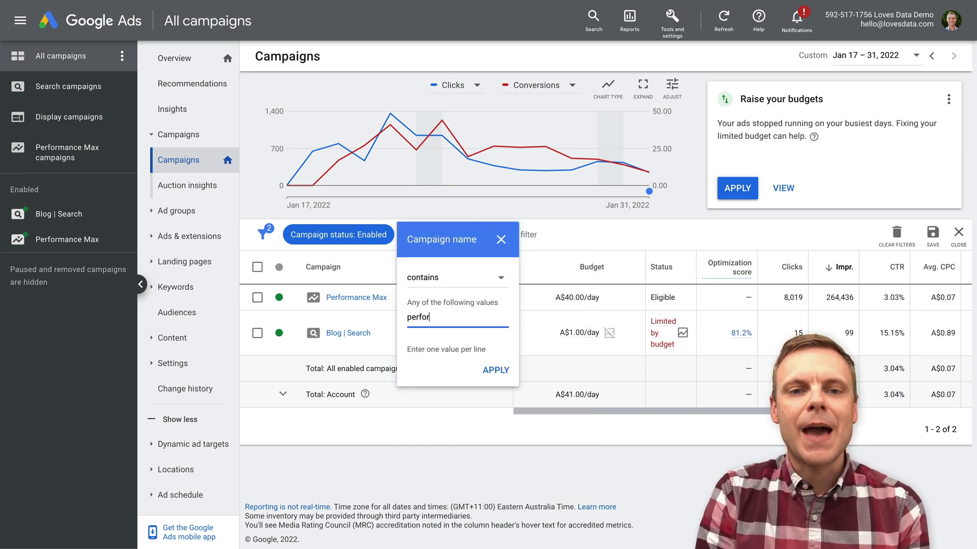
{"action": "left_click", "coordinate": [507, 373]}
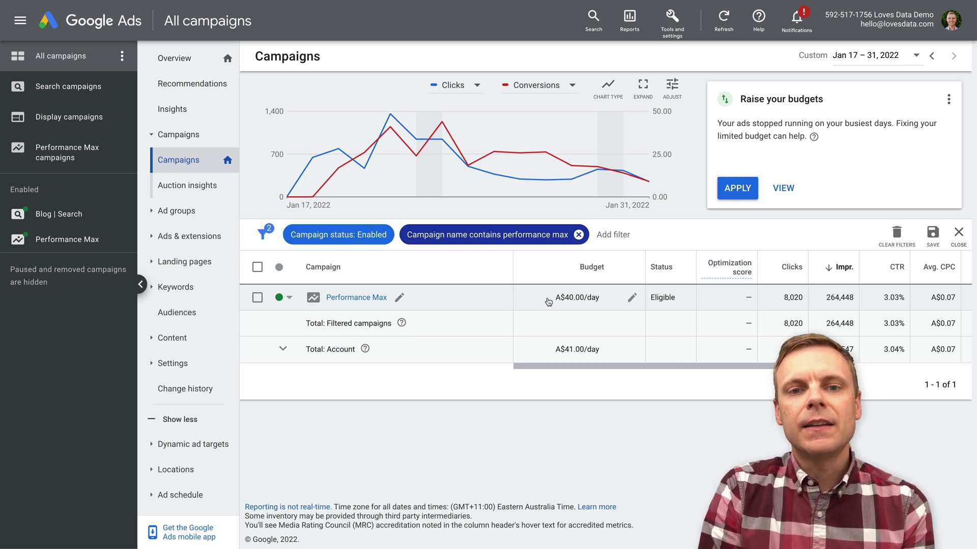
{"action": "scroll", "coordinate": [549, 302], "scroll_direction": "right", "scroll_amount": 5}
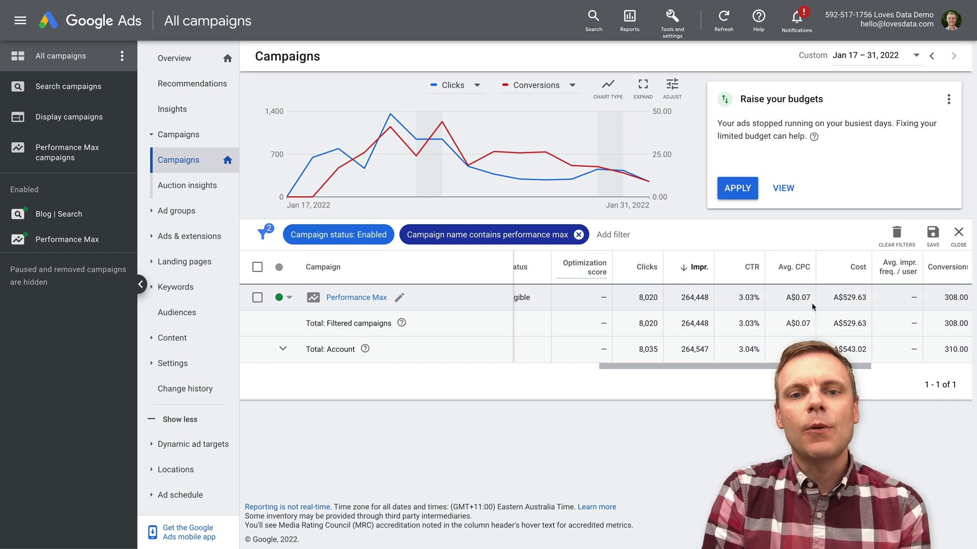
{"action": "scroll", "coordinate": [812, 303], "scroll_direction": "right", "scroll_amount": 1}
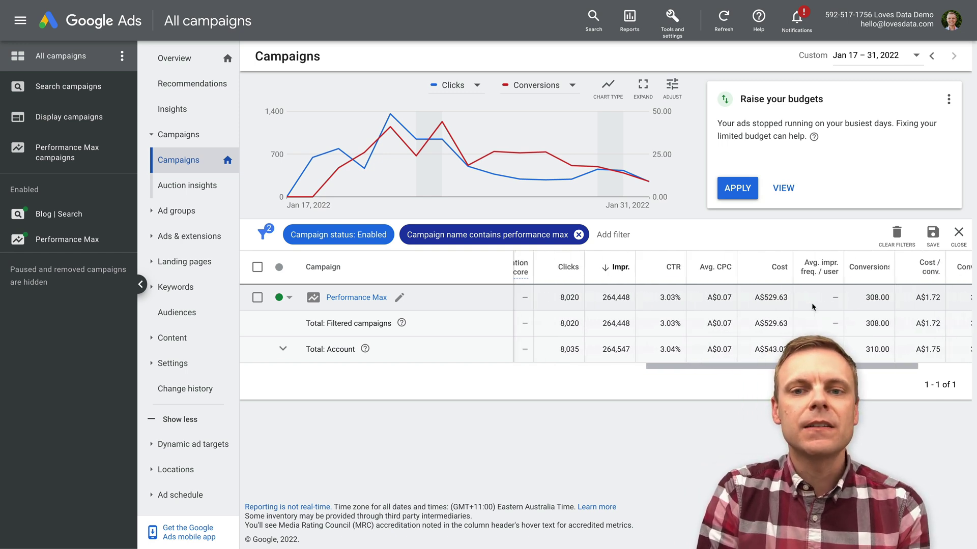
{"action": "scroll", "coordinate": [812, 305], "scroll_direction": "left", "scroll_amount": 3}
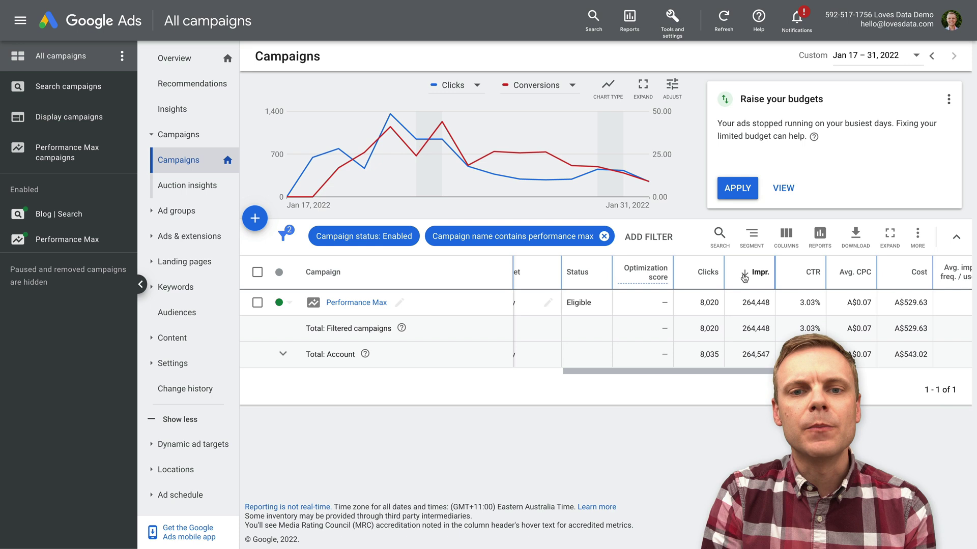
Step: Segment the filtered campaign table by network including search partners and examine the resulting breakdown row
{"action": "left_click", "coordinate": [753, 237]}
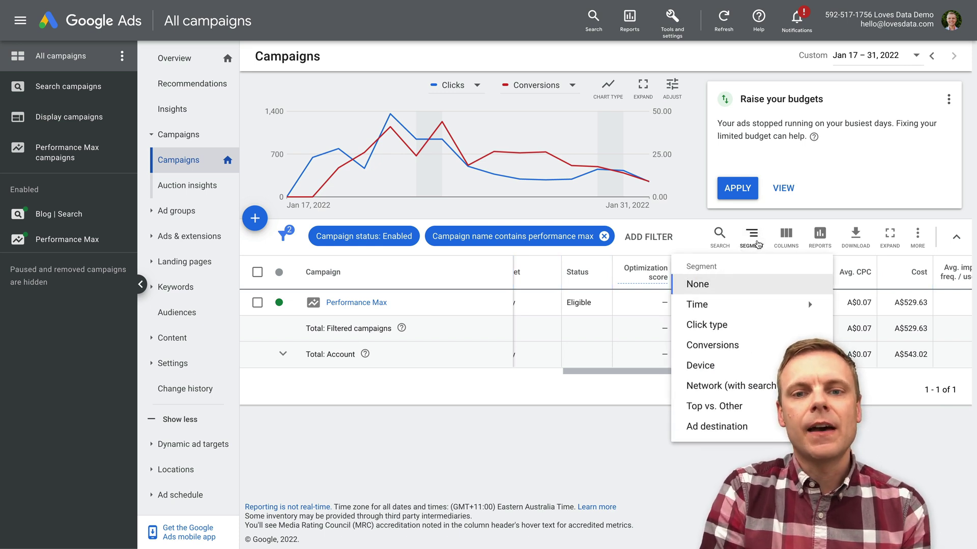
{"action": "mouse_move", "coordinate": [735, 305]}
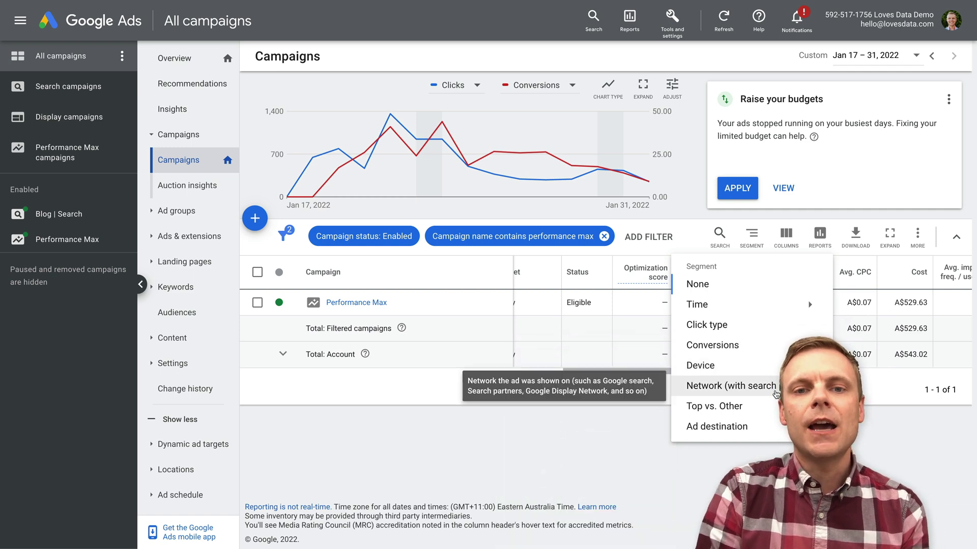
{"action": "left_click", "coordinate": [697, 387]}
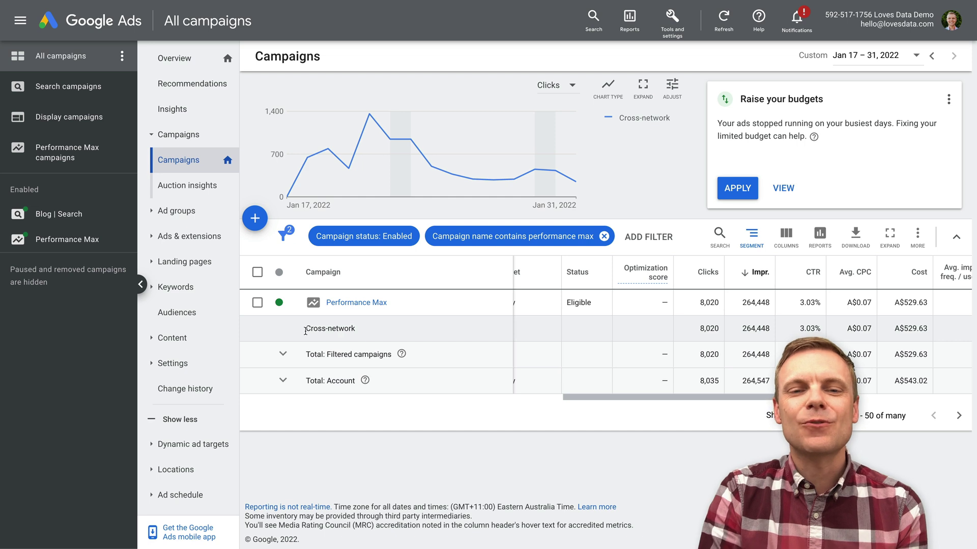
{"action": "left_click_drag", "start_coordinate": [305, 331], "coordinate": [360, 326]}
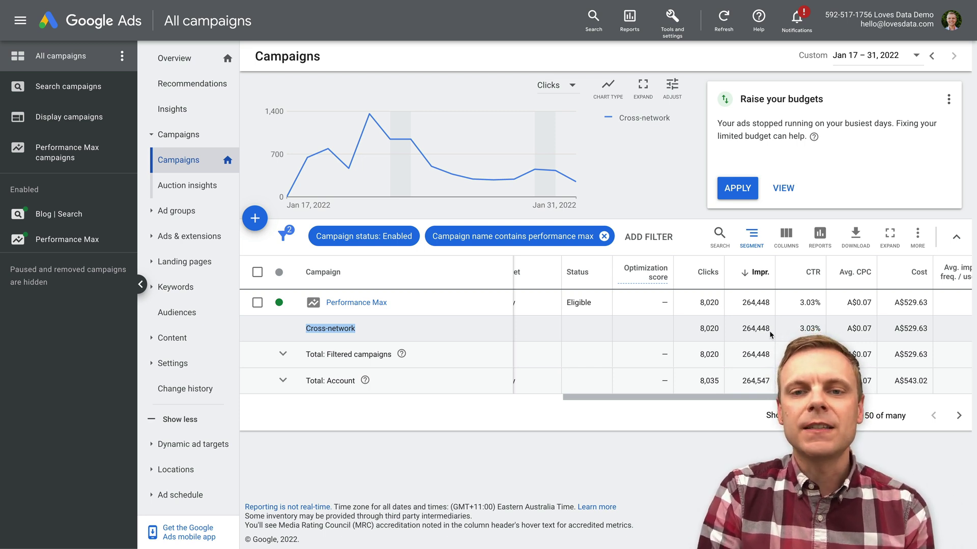
Step: Segment the filtered campaign table by device and compare clicks, cost and conversions across the device types
{"action": "left_click", "coordinate": [753, 237]}
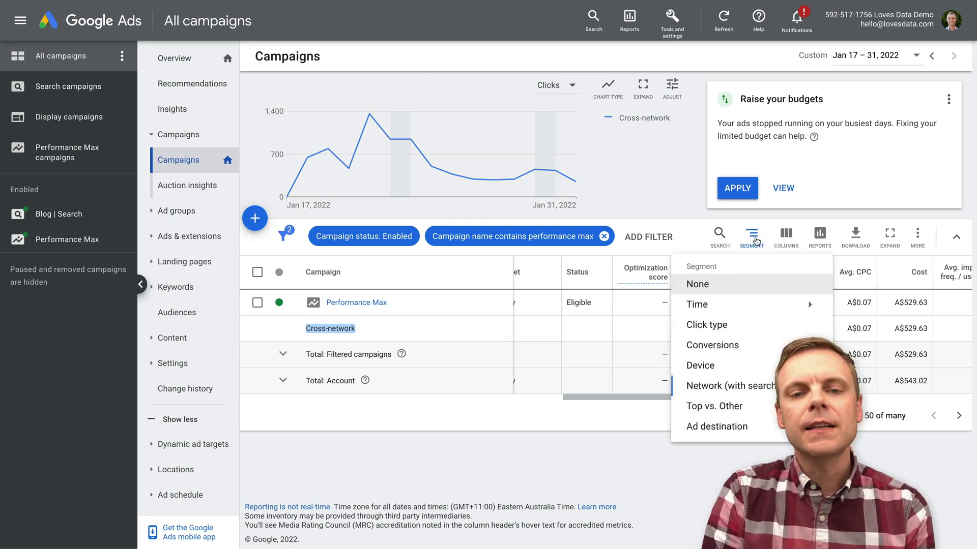
{"action": "left_click", "coordinate": [718, 365]}
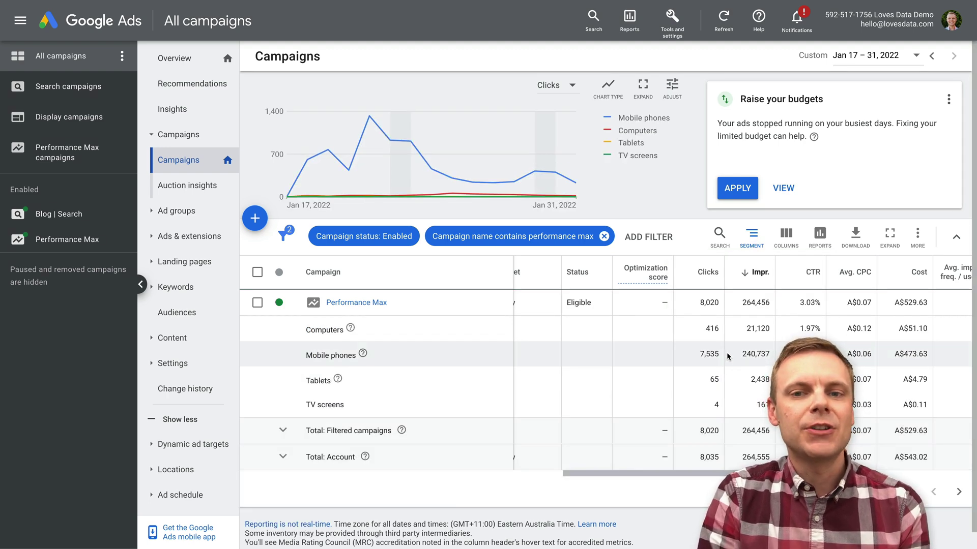
{"action": "scroll", "coordinate": [734, 337], "scroll_direction": "right", "scroll_amount": 3}
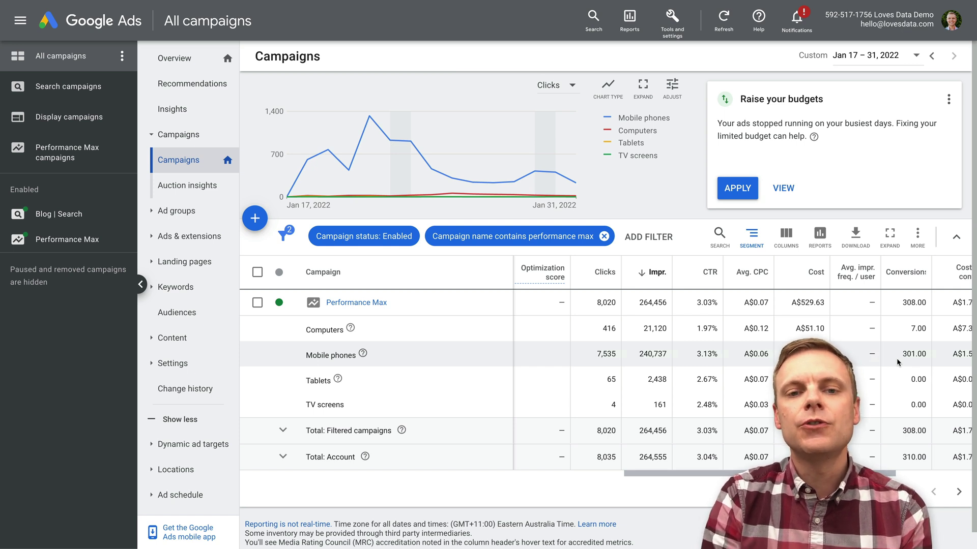
Step: Open the predefined Performance Max campaigns placement report and check whether the Conversions metric can be added to it
{"action": "left_click", "coordinate": [628, 21]}
{"action": "mouse_move", "coordinate": [694, 62]}
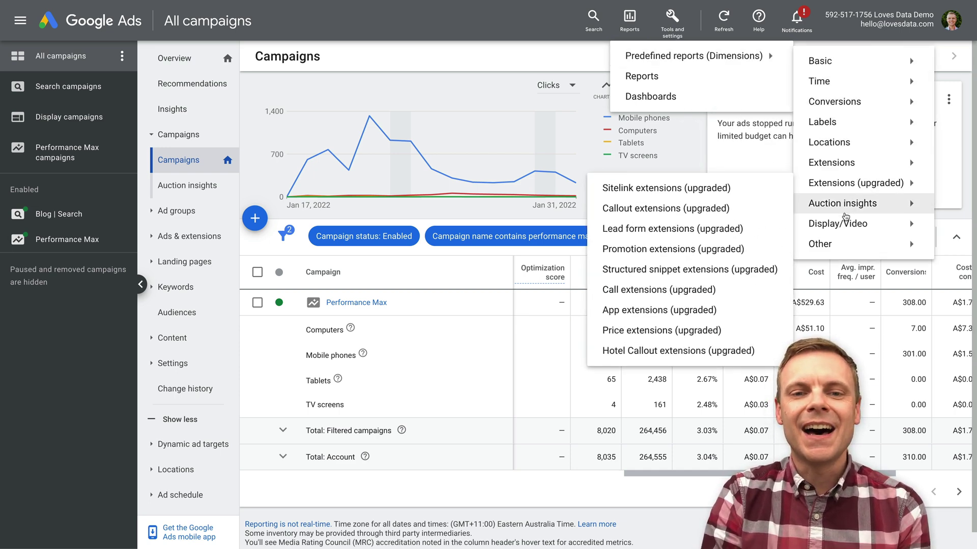
{"action": "mouse_move", "coordinate": [846, 249]}
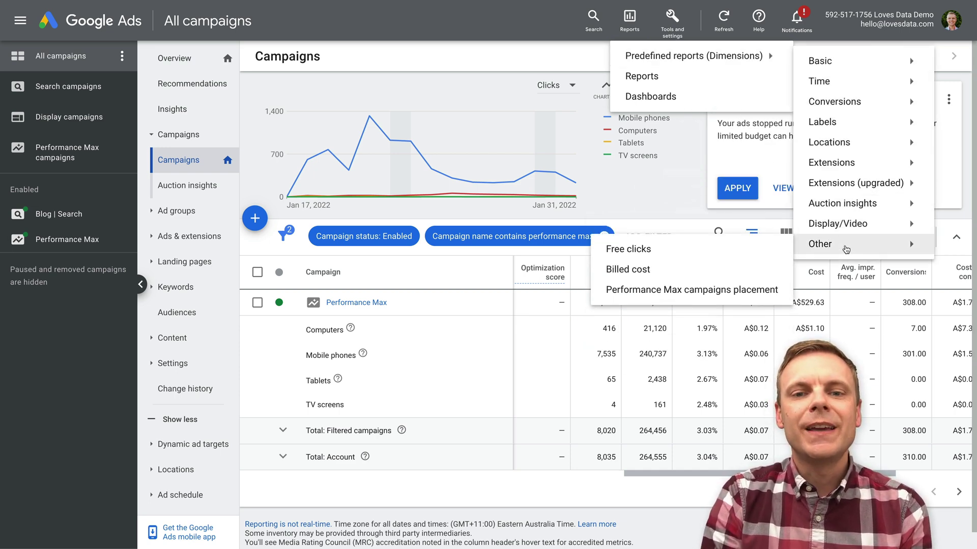
{"action": "left_click", "coordinate": [704, 293]}
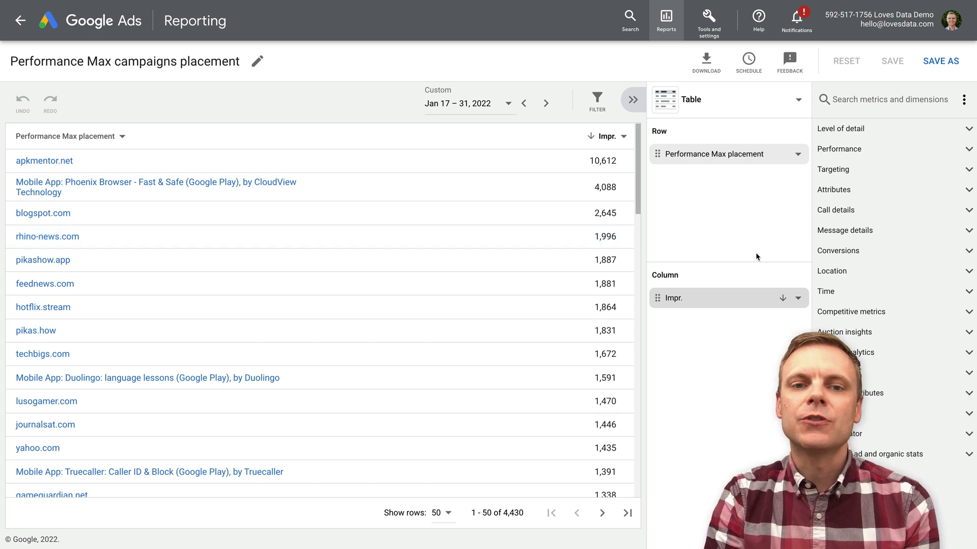
{"action": "left_click", "coordinate": [853, 252]}
{"action": "mouse_move", "coordinate": [852, 275]}
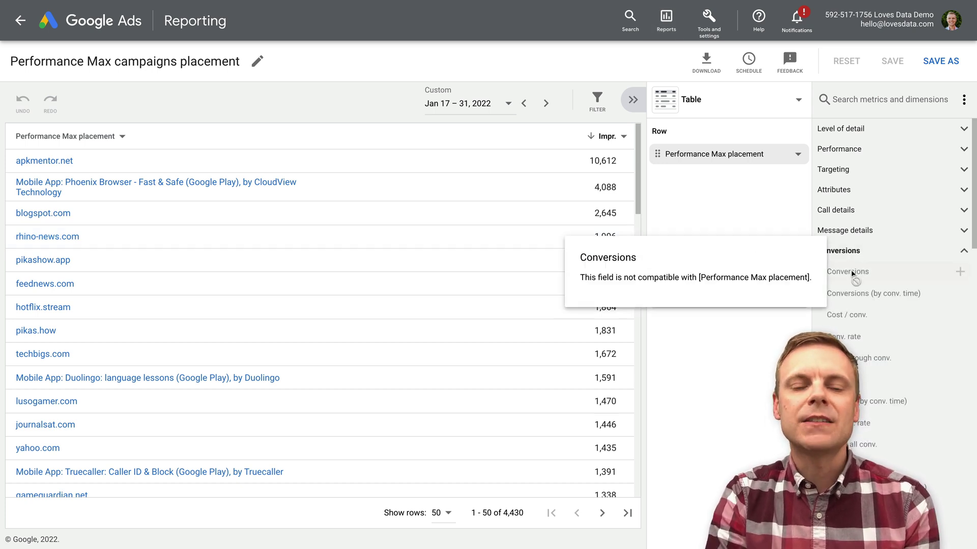